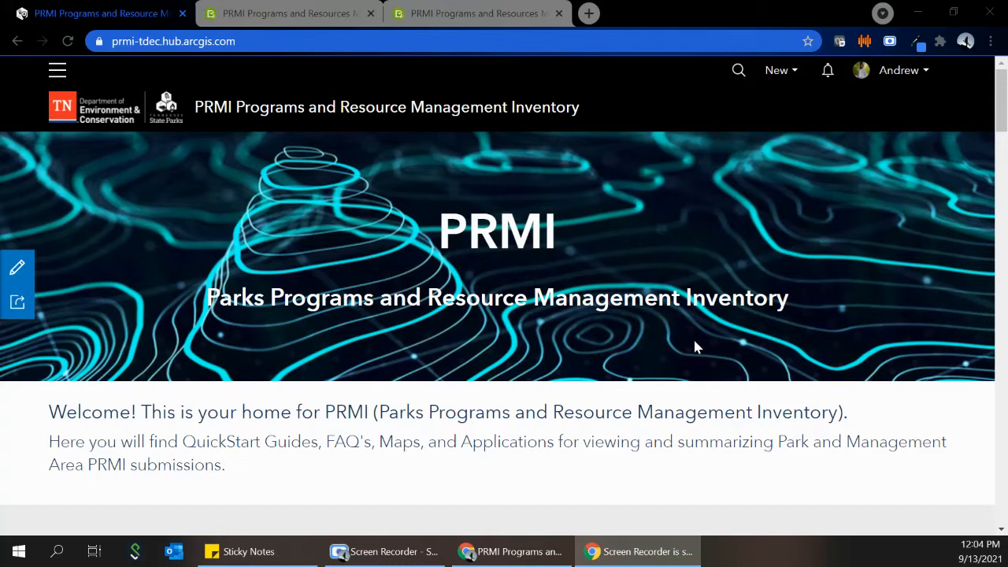
Open the Manager's Monthly Reporting Analysis Dashboard Page from the Reporting Analysis section of the PRMI hub site.
click(221, 48)
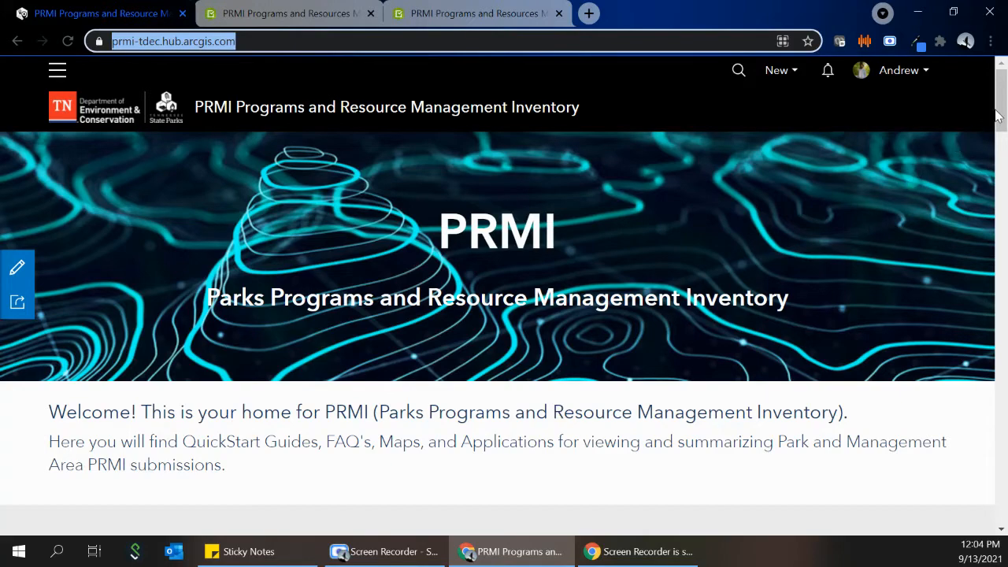
drag(998, 118, 995, 336)
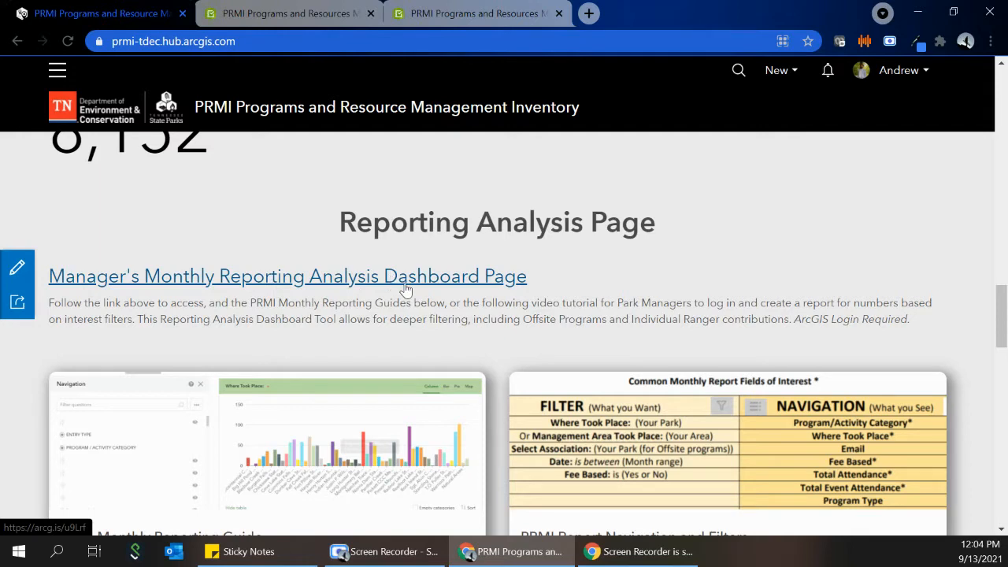
click(364, 280)
click(298, 16)
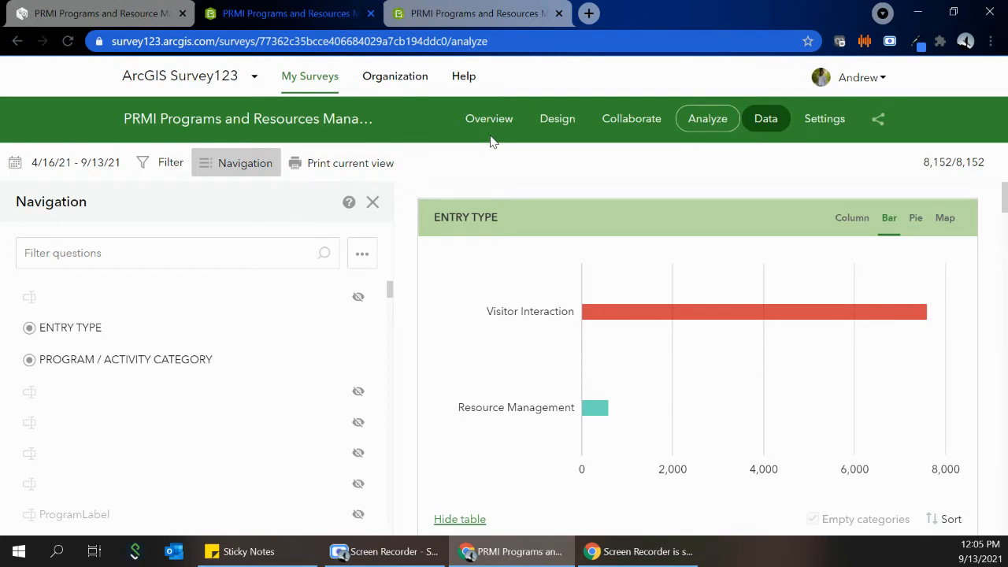
click(351, 179)
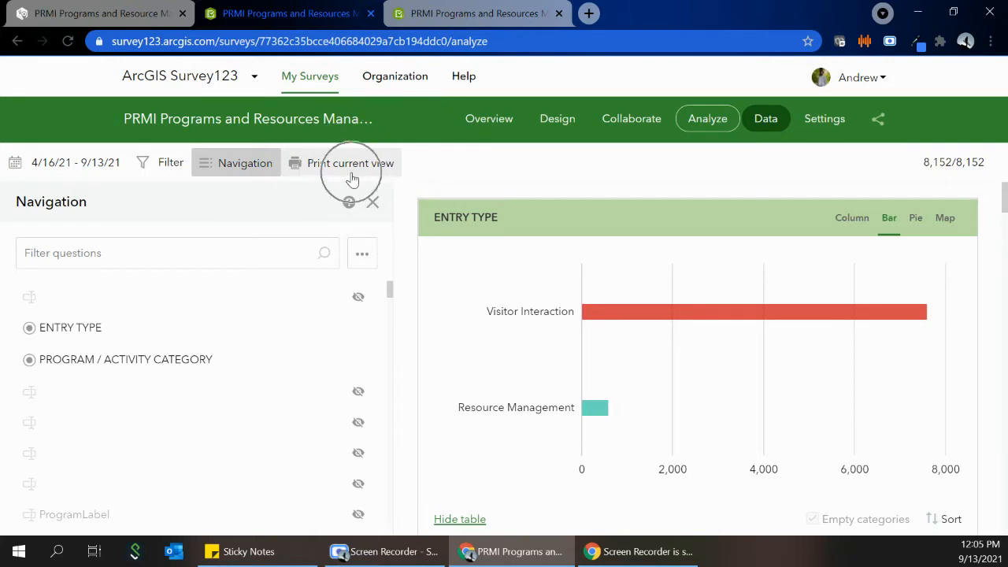
click(237, 172)
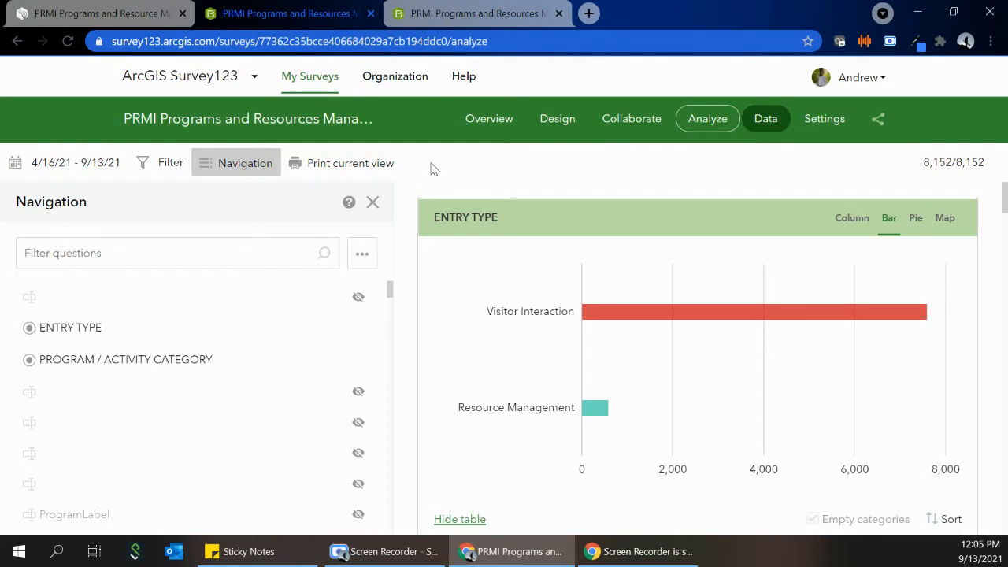
click(872, 78)
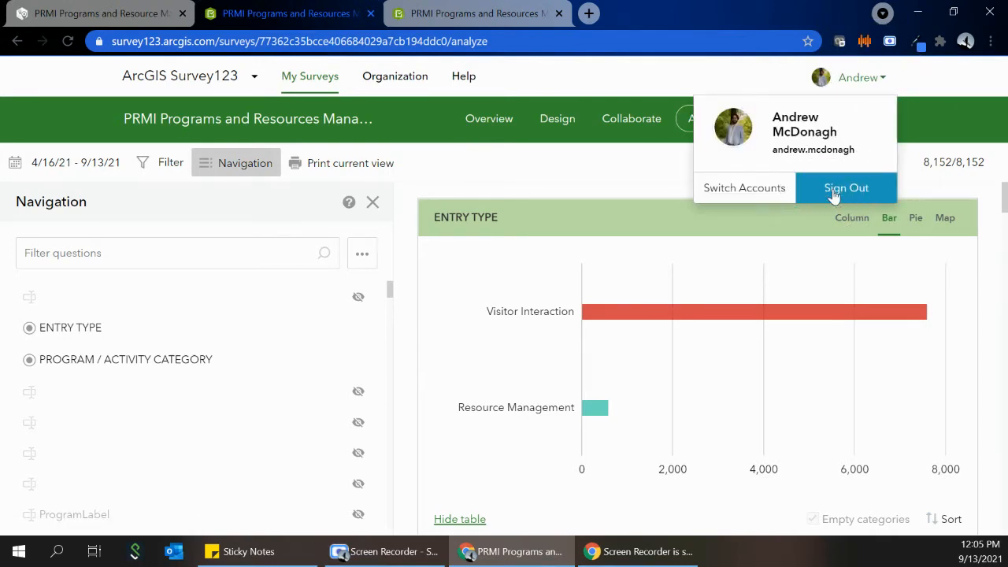
click(596, 178)
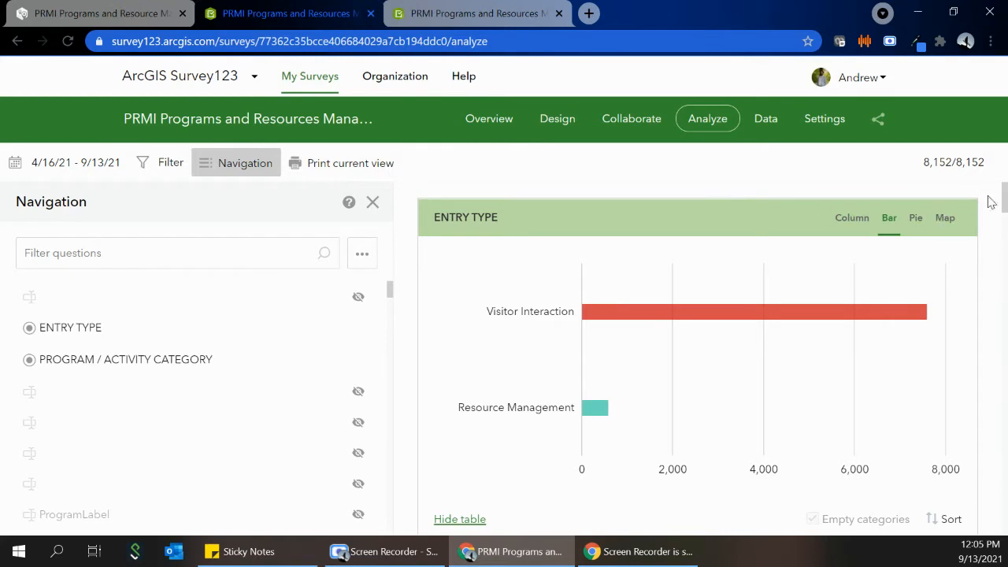
drag(1004, 195, 1004, 191)
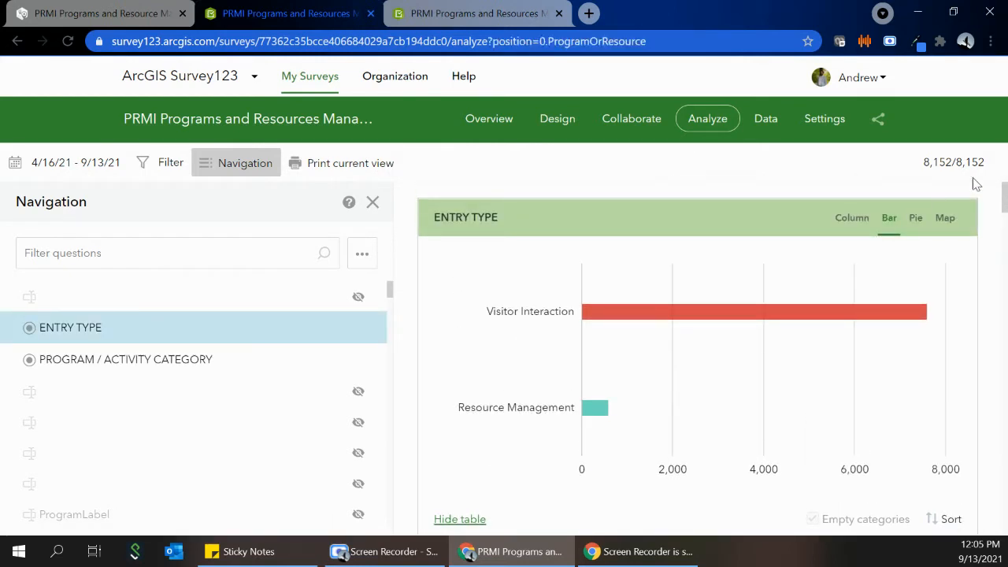
click(942, 163)
click(705, 130)
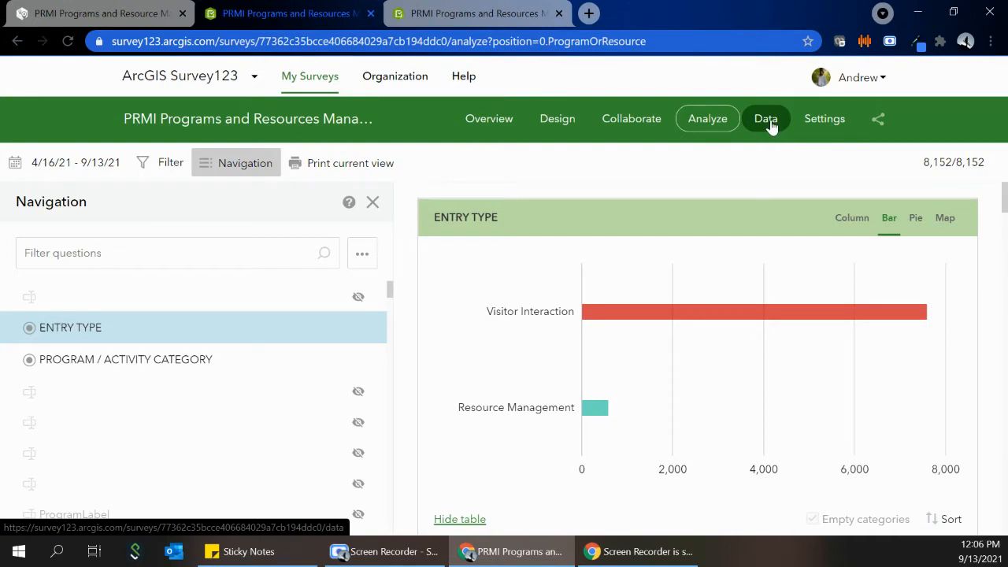
click(720, 133)
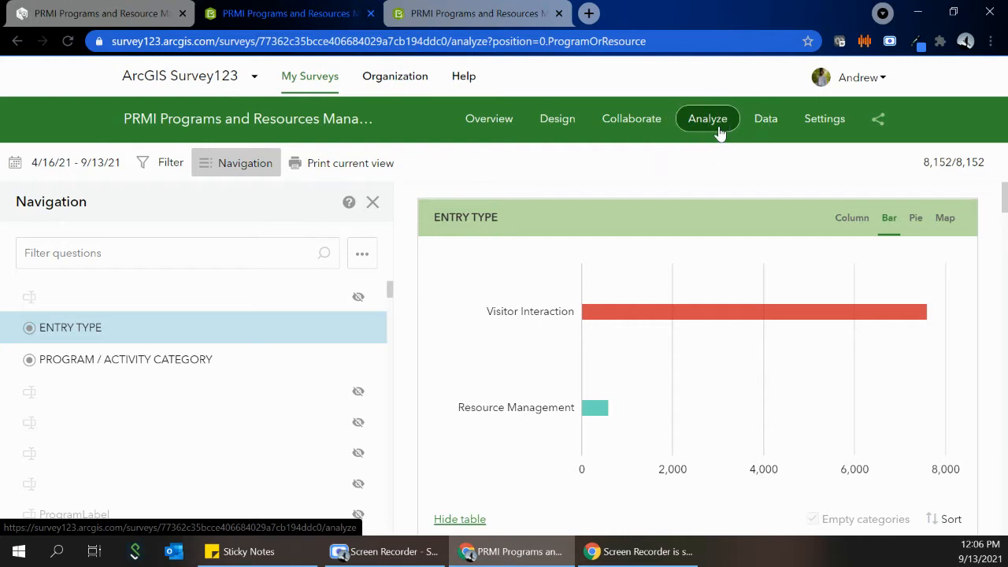
Set up a filter expression on the Email question with the condition "is" and a unique value.
click(170, 167)
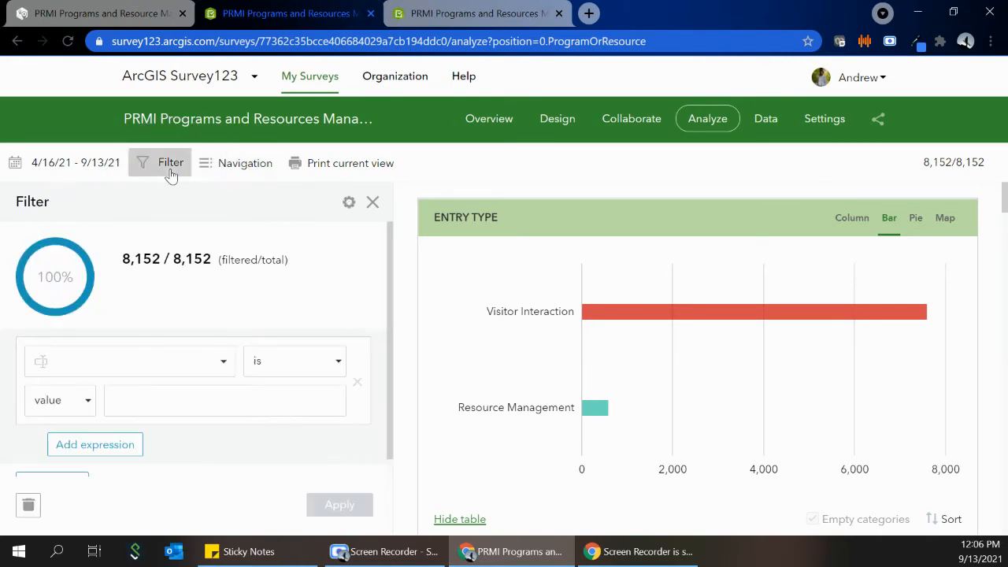
click(203, 361)
text(nam)
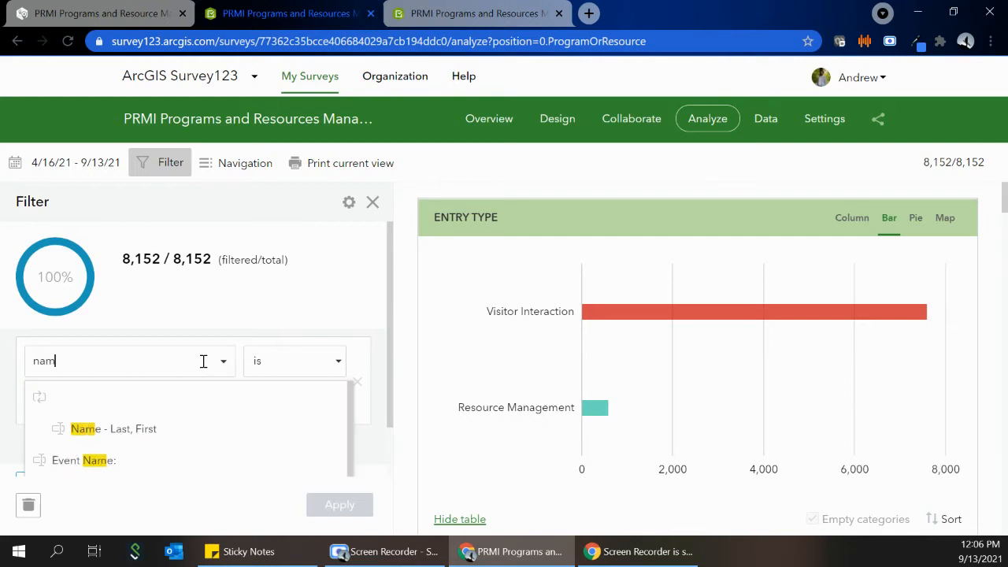
key(BackSpace)
key(BackSpace)
key(BackSpace)
text(e)
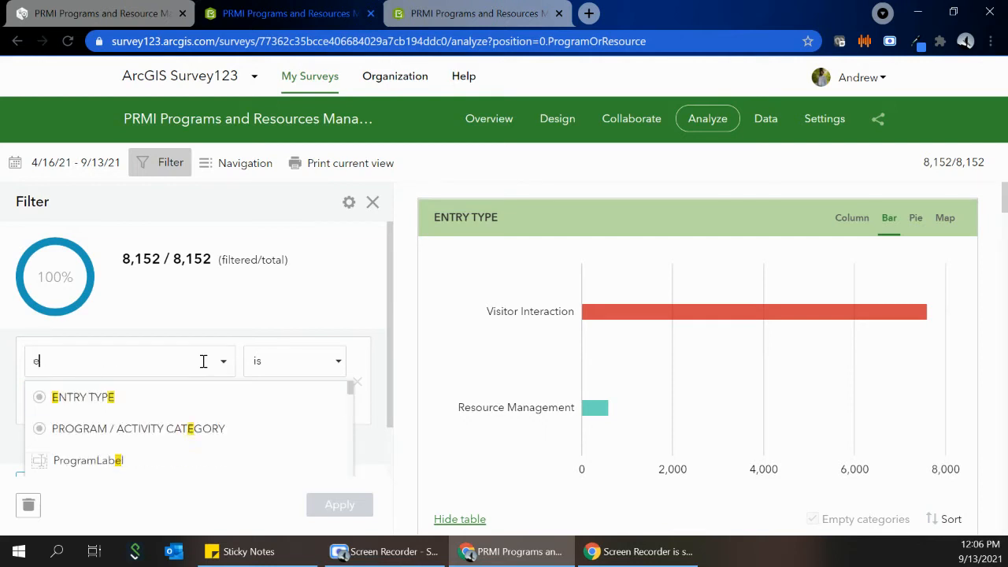
text(mail)
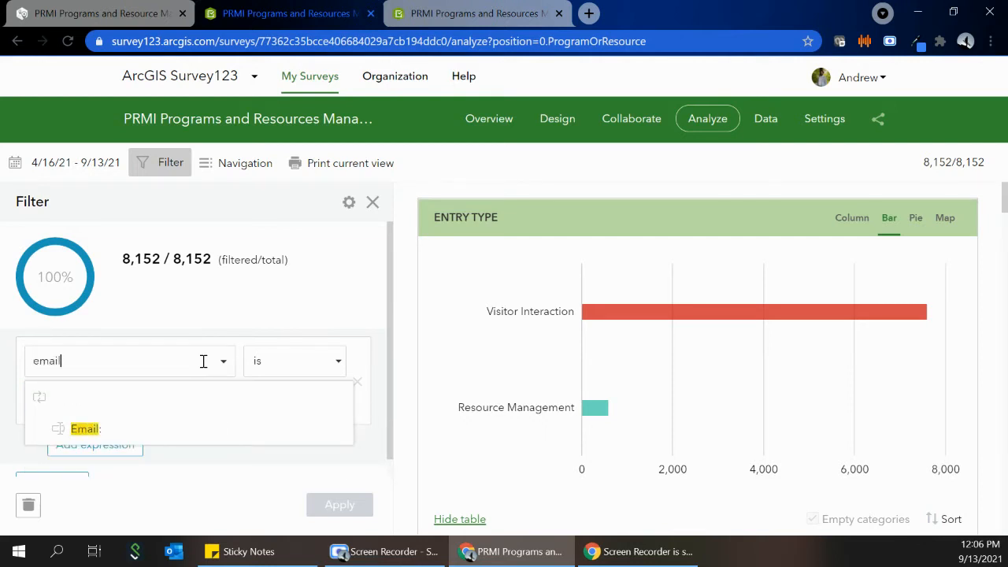
click(155, 433)
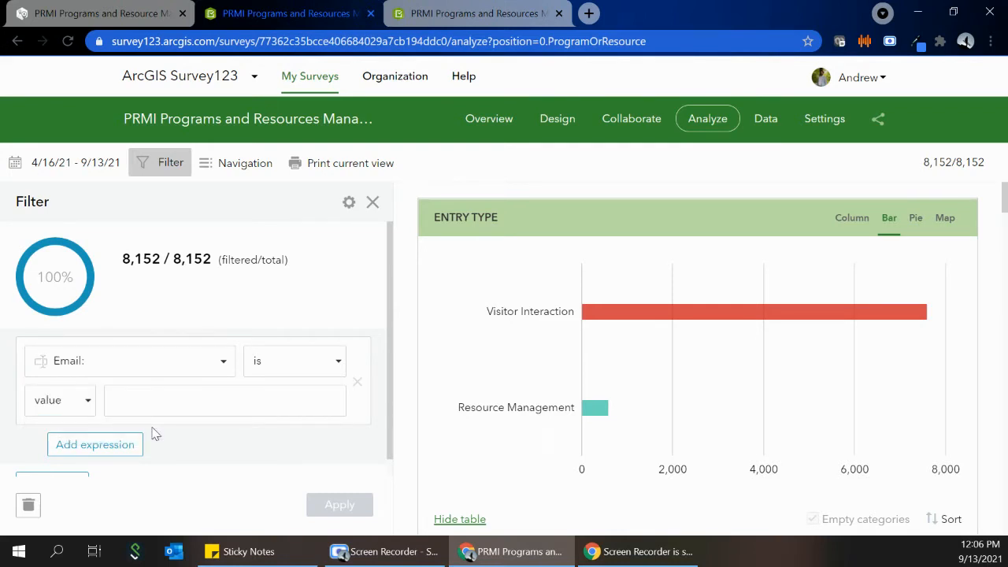
click(81, 409)
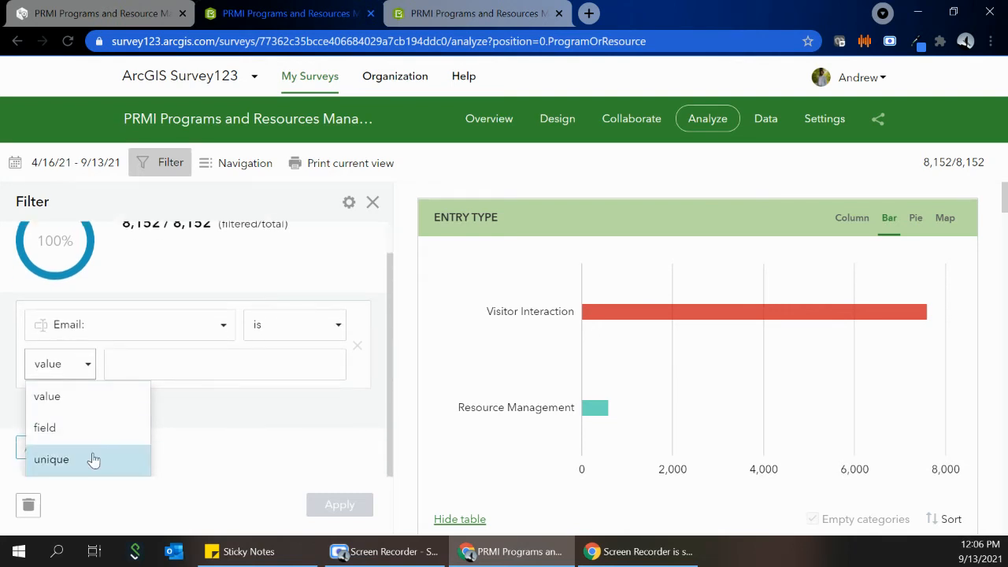
click(92, 458)
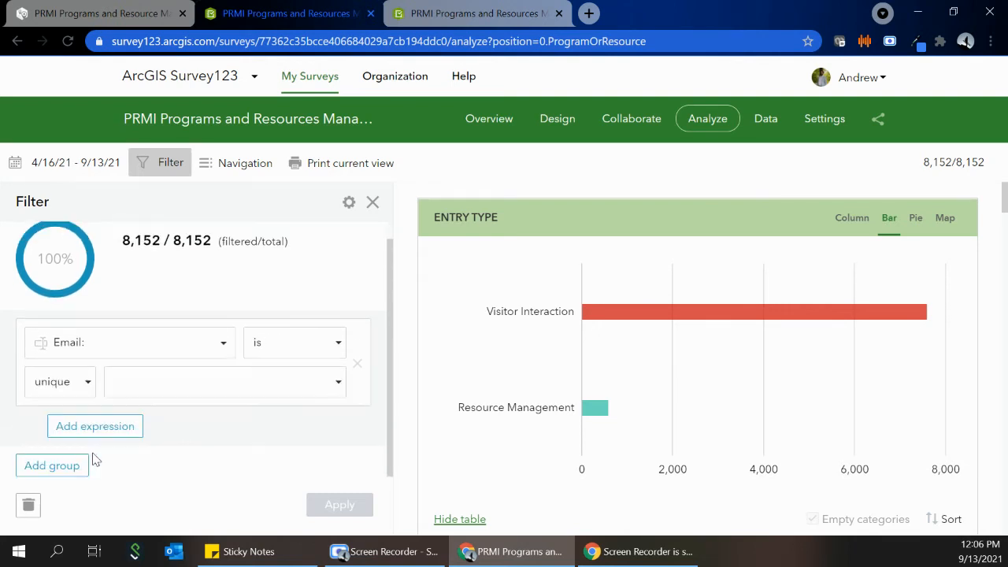
Look up the matching entries for "jacob", choose the ranger's e-mail address as the filter value and apply the filter.
click(332, 391)
scroll(323, 424, down, 1)
scroll(322, 425, up, 2)
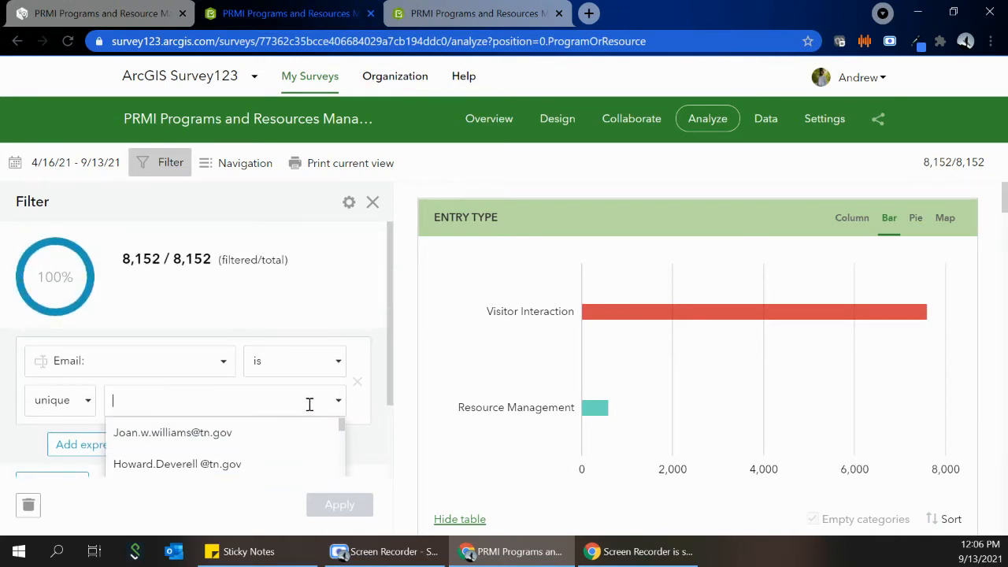
text(jacob)
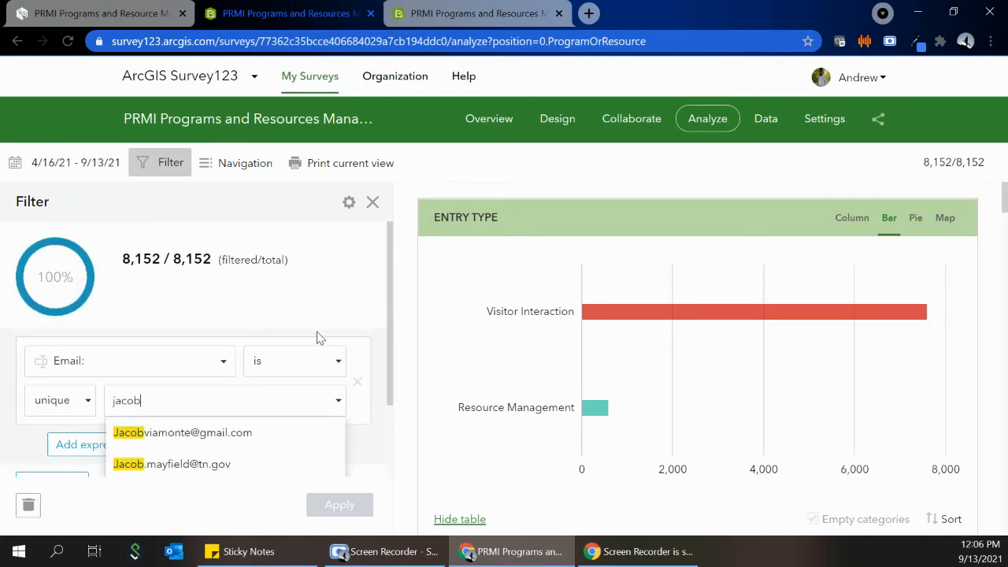
scroll(314, 337, down, 1)
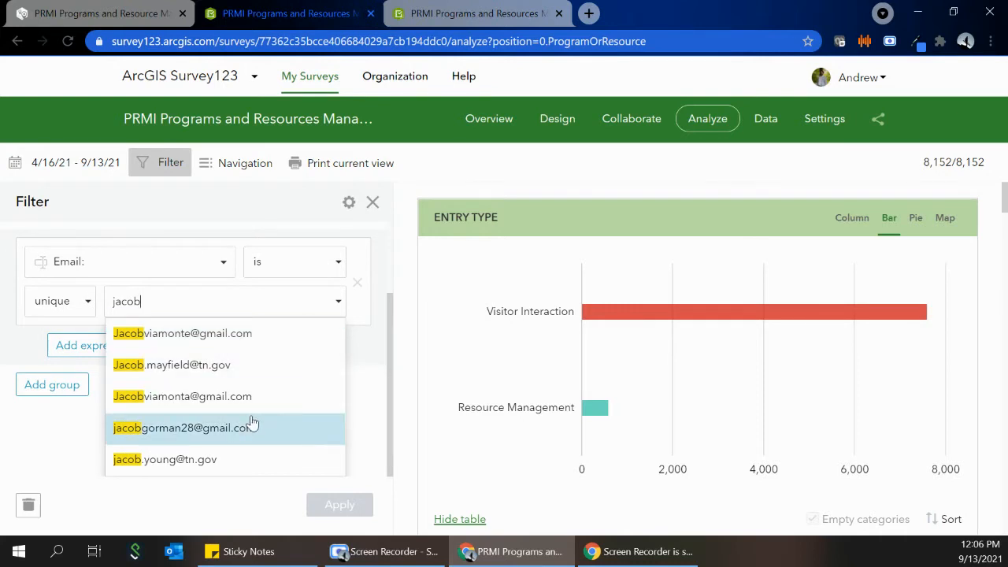
click(234, 435)
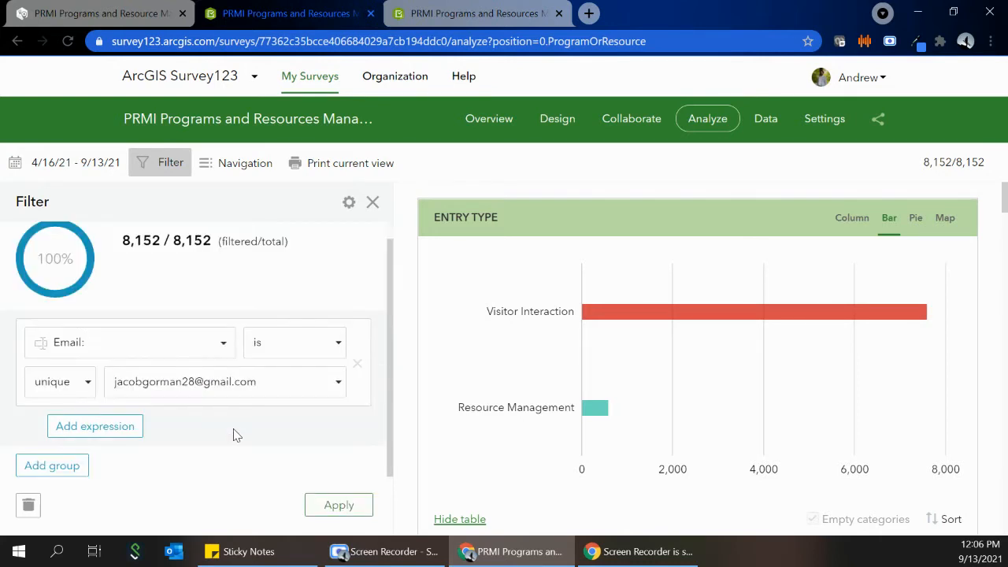
click(360, 510)
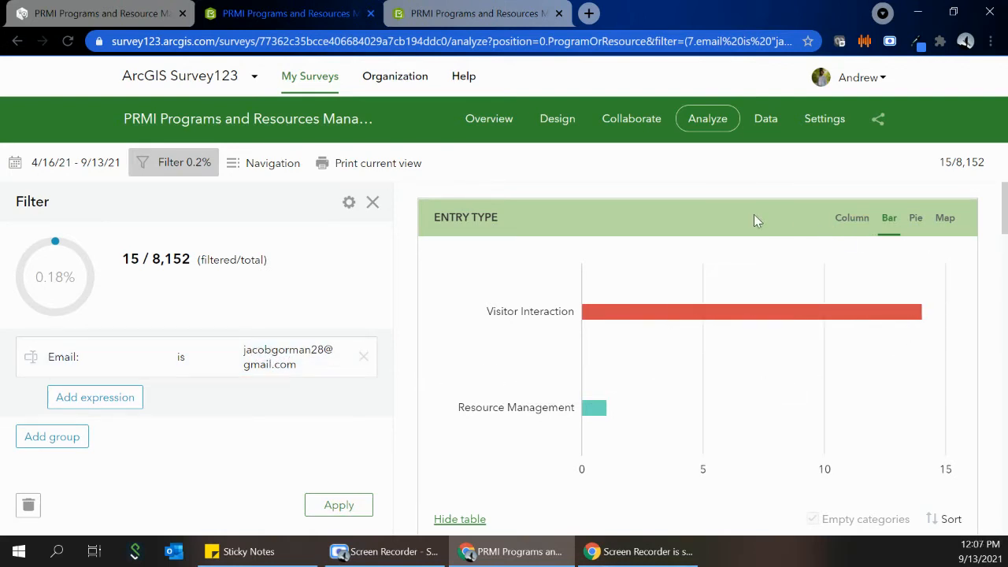
Hide all questions from the analysis view.
key(ctrl)
key(ctrl)
key(ctrl)
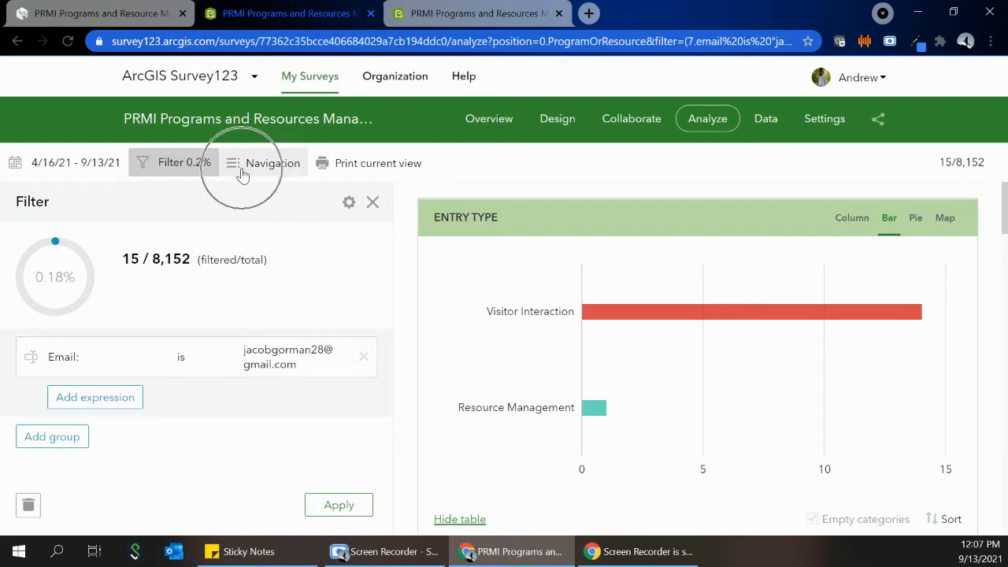
click(256, 167)
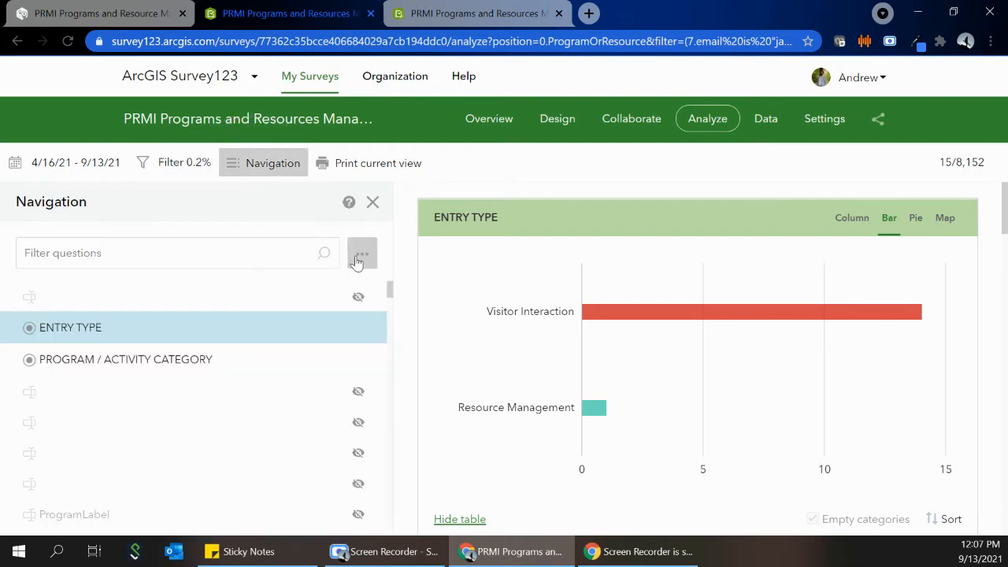
click(360, 258)
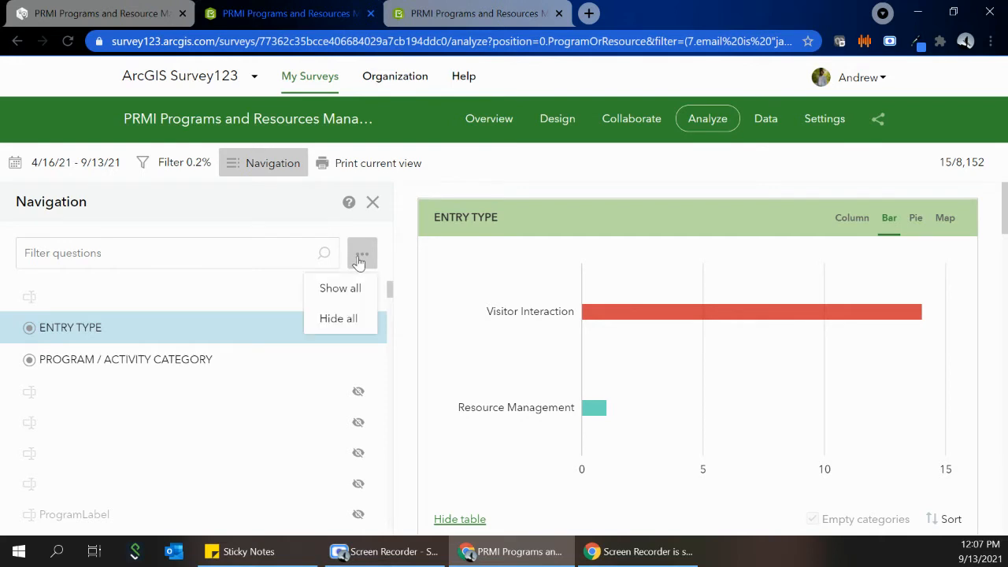
click(339, 327)
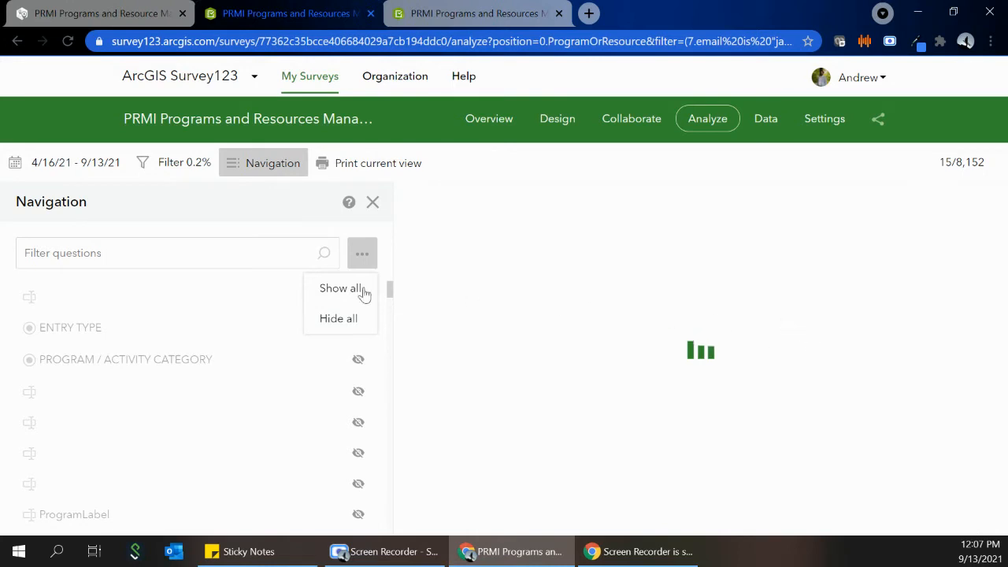
click(278, 248)
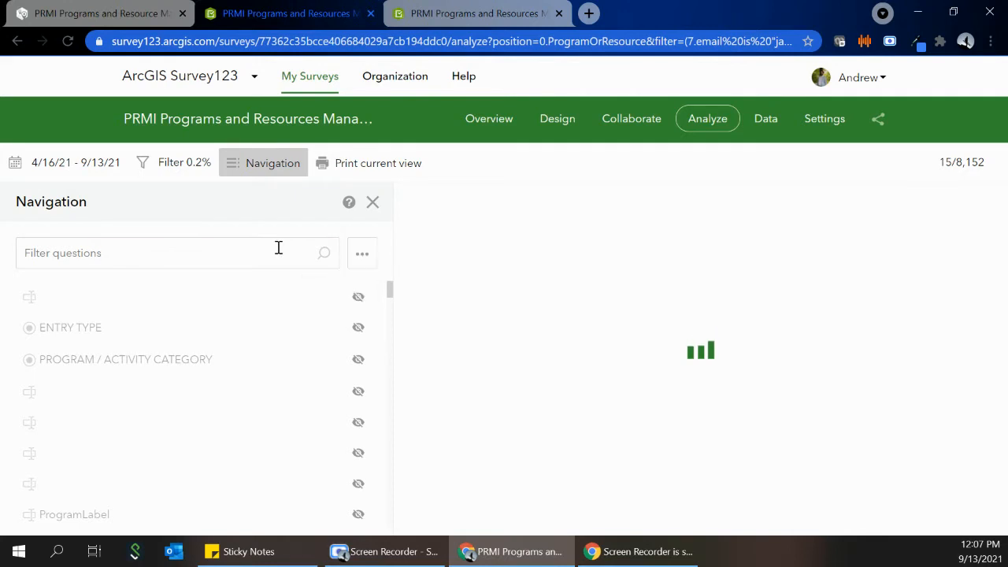
Show the ENTRY TYPE and PROGRAM / ACTIVITY CATEGORY questions in the analysis.
click(358, 331)
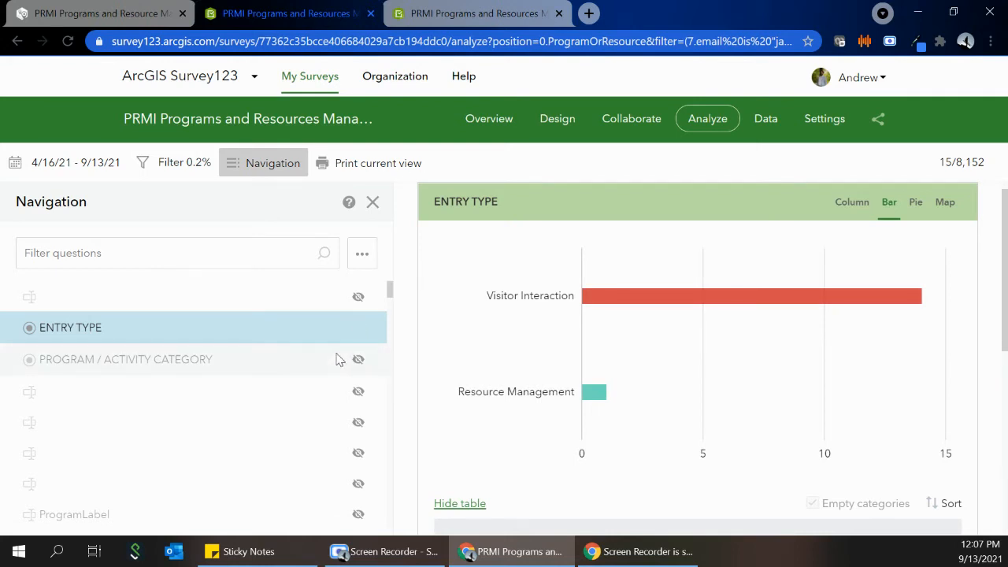
click(359, 334)
click(357, 364)
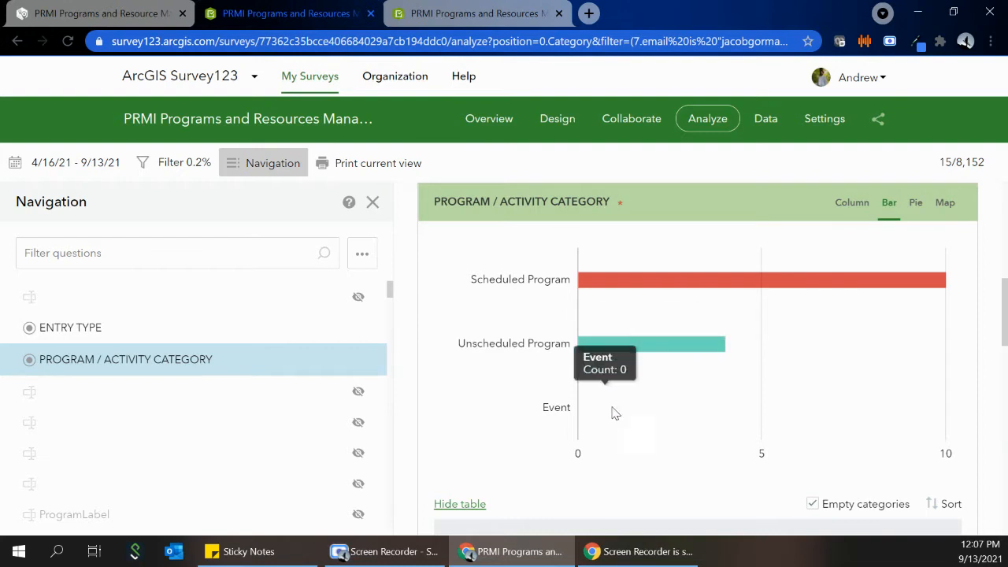
Search the questions for "attend", show Total Attendance and view its statistics table.
scroll(603, 416, down, 3)
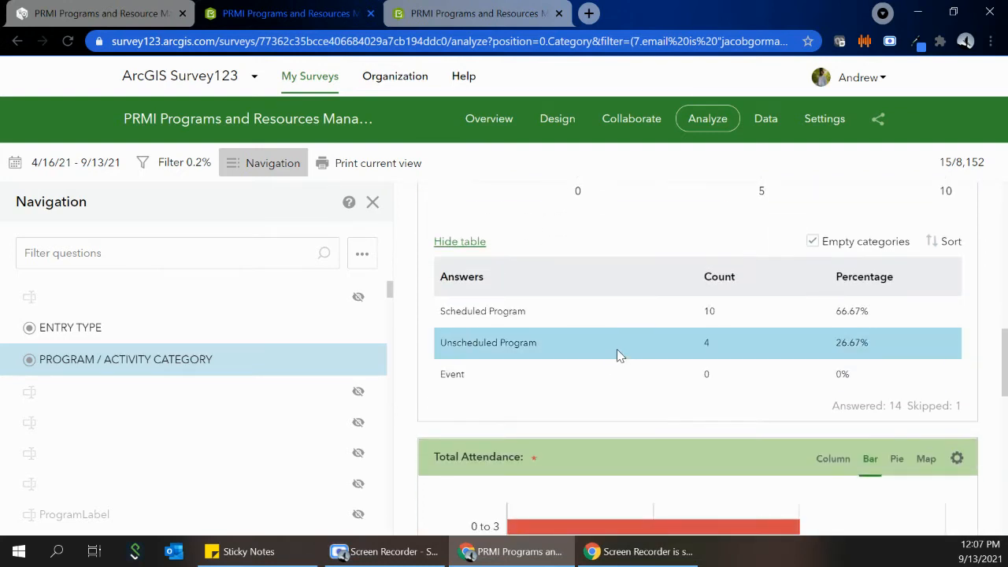
scroll(569, 423, down, 2)
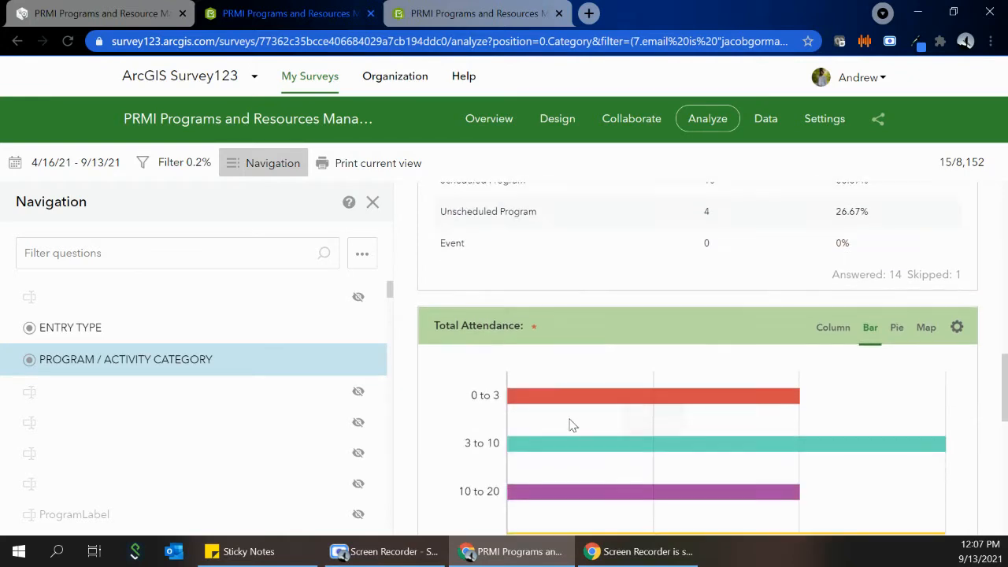
click(220, 246)
text(attend)
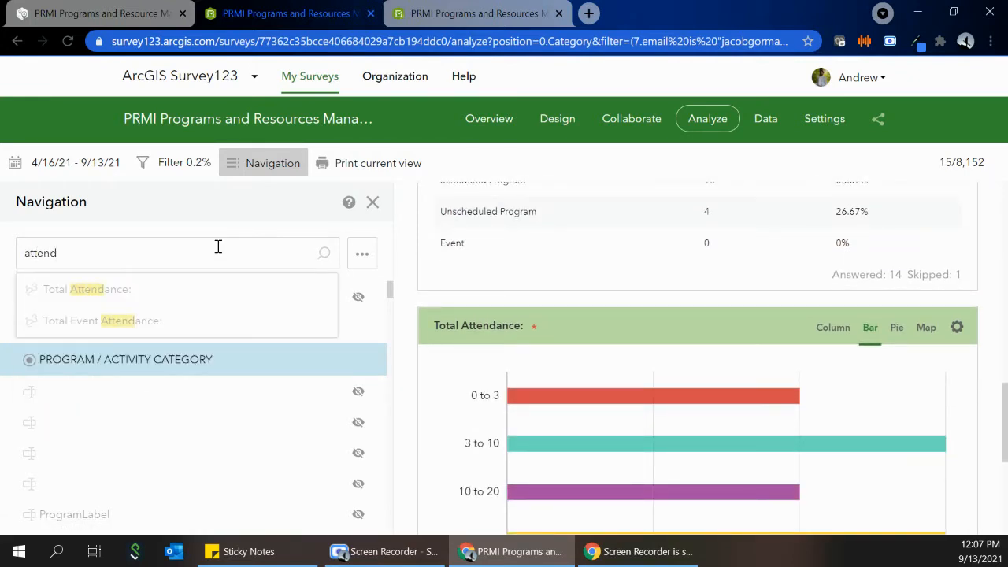
click(227, 294)
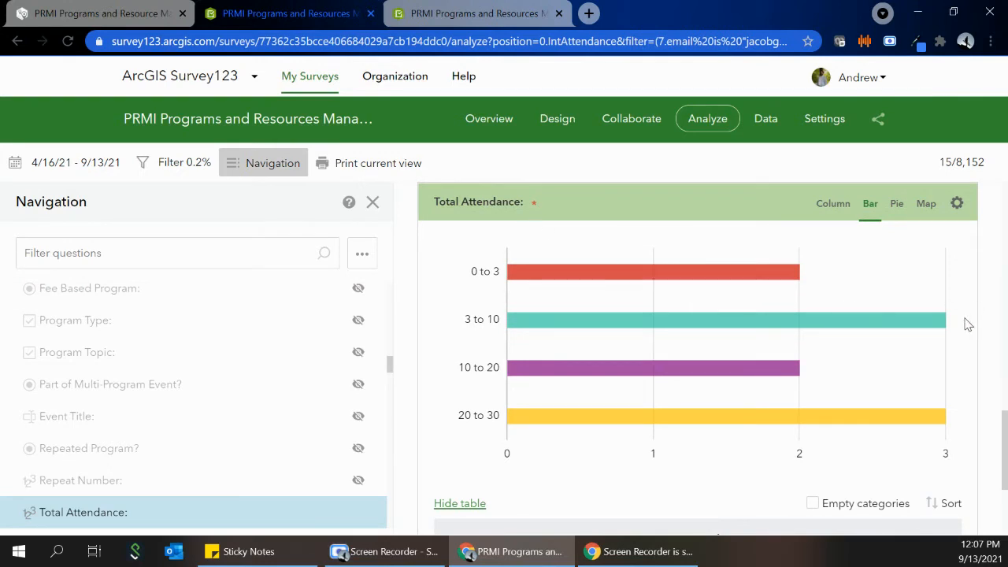
scroll(968, 324, down, 3)
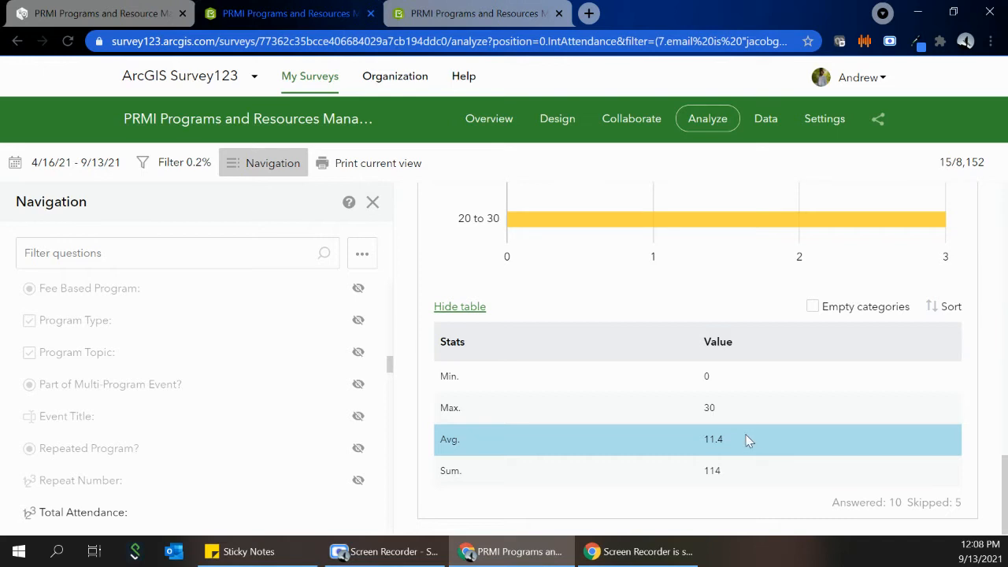
Search the questions for "atten" and show Total Event Attendance in the analysis.
click(247, 261)
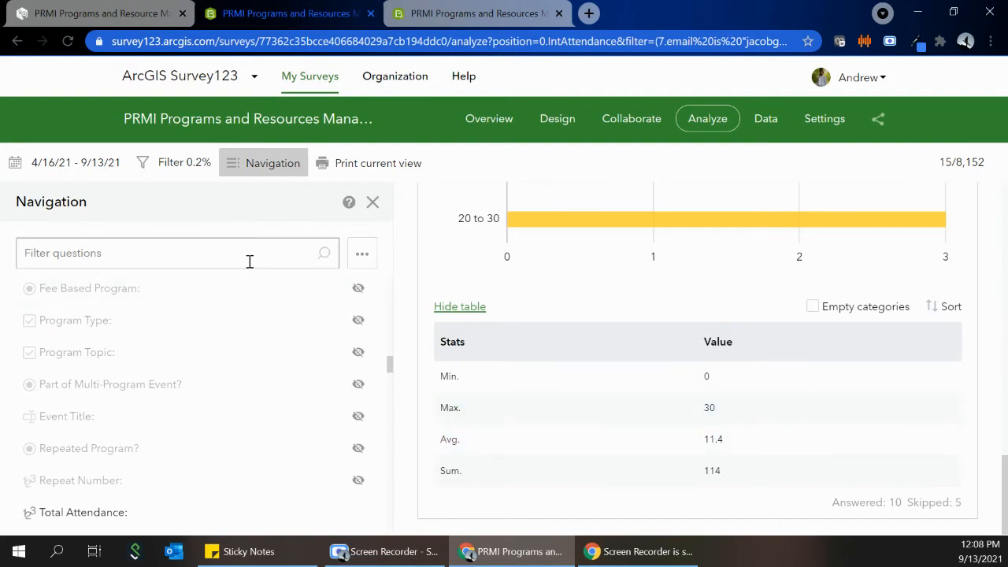
text(atten)
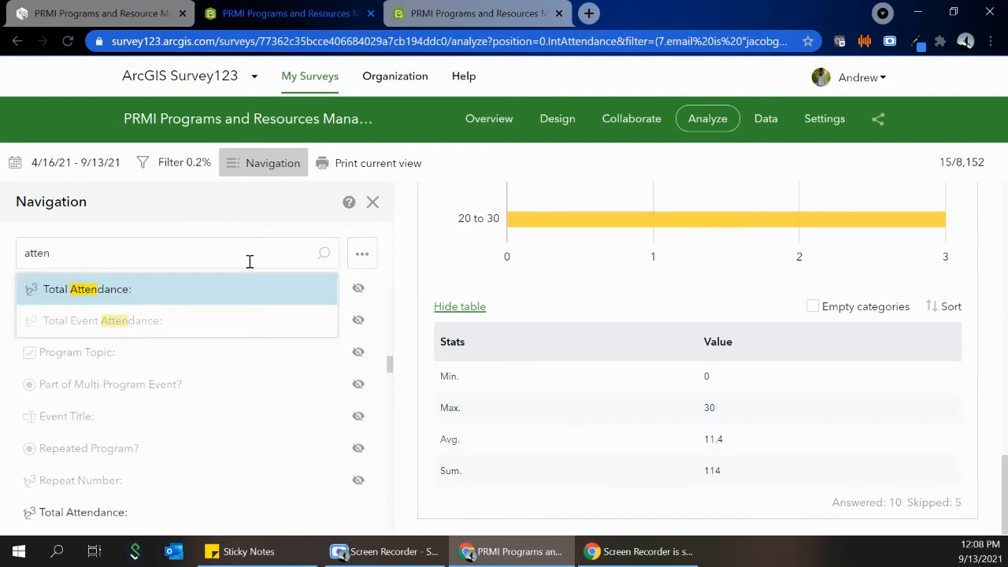
click(215, 325)
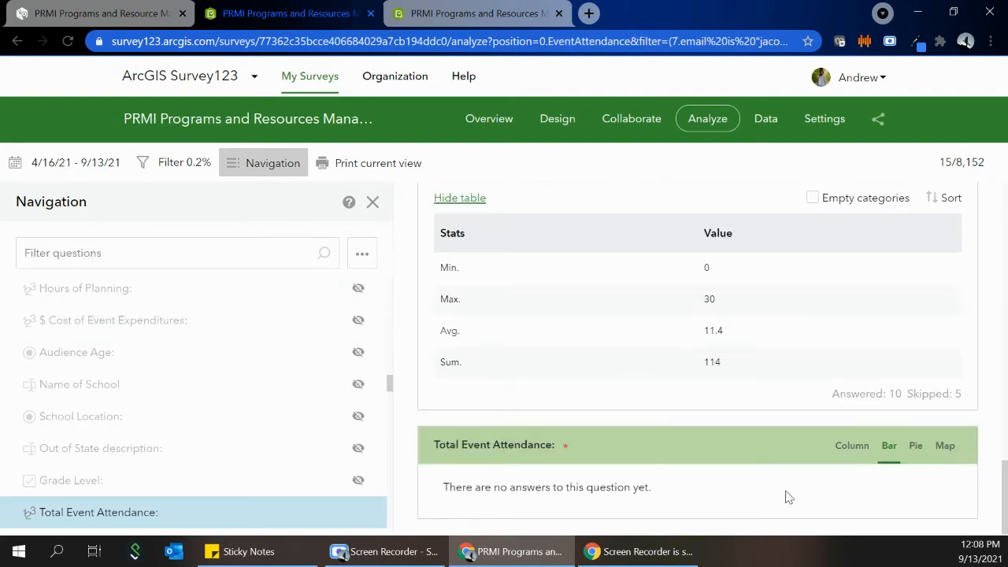
drag(761, 488, 580, 503)
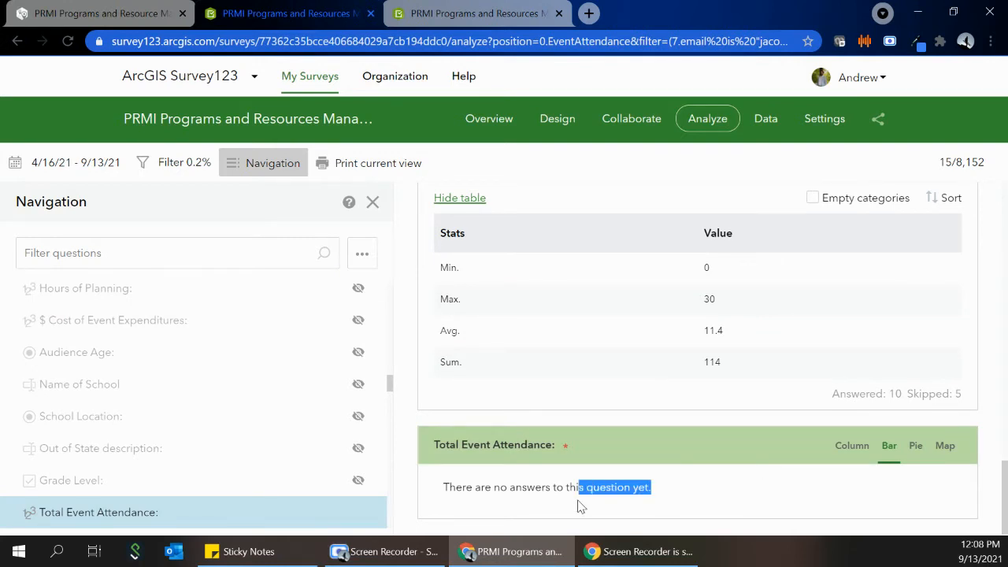
click(583, 506)
Search the questions for "inter", show Number of Visitor Interactions and view its statistics table.
click(203, 256)
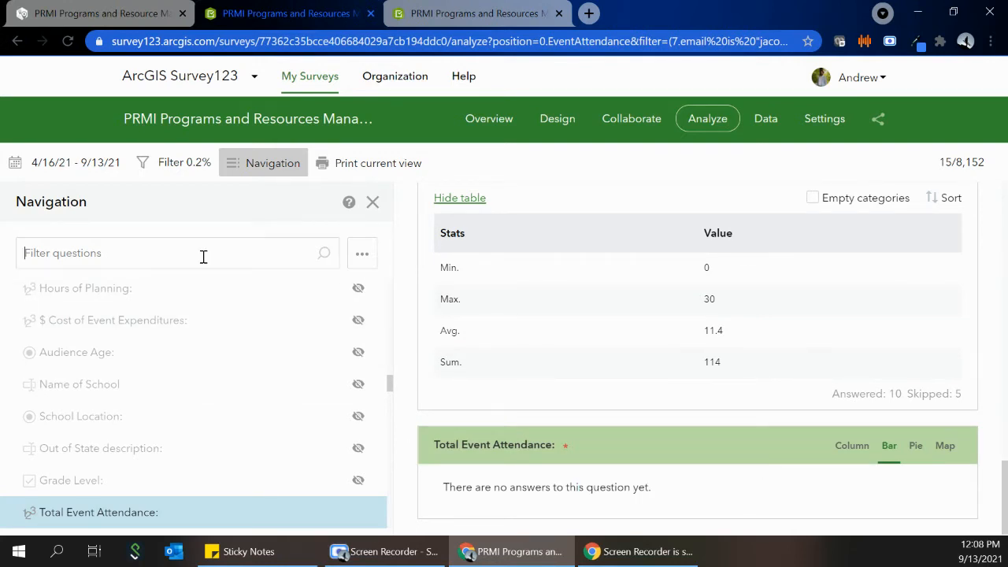
text(inter)
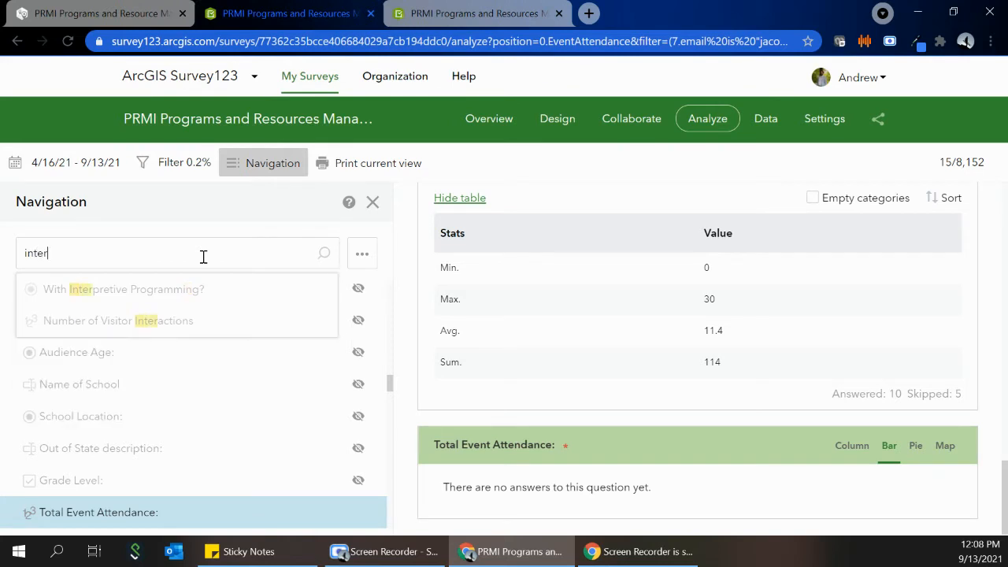
click(180, 323)
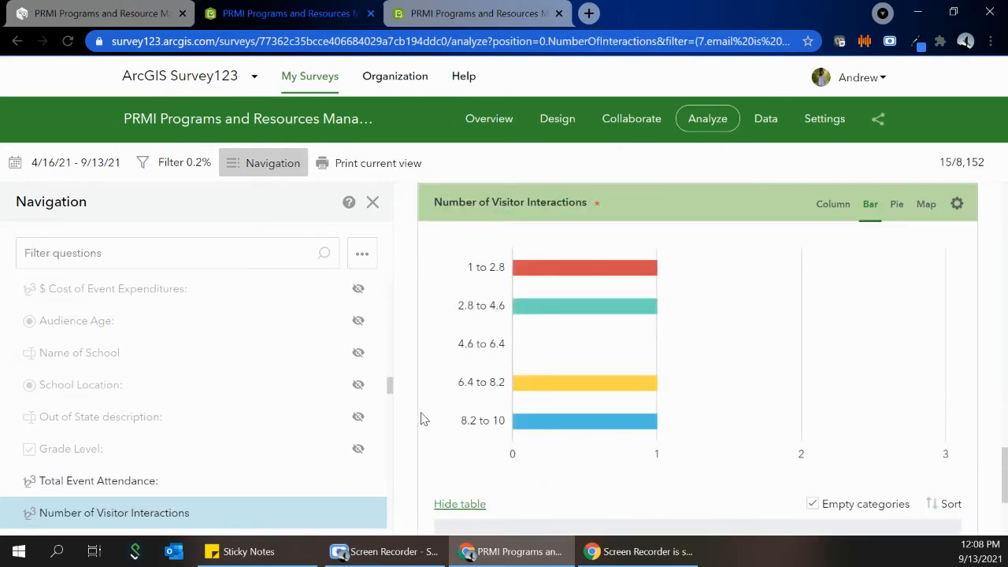
scroll(422, 418, down, 3)
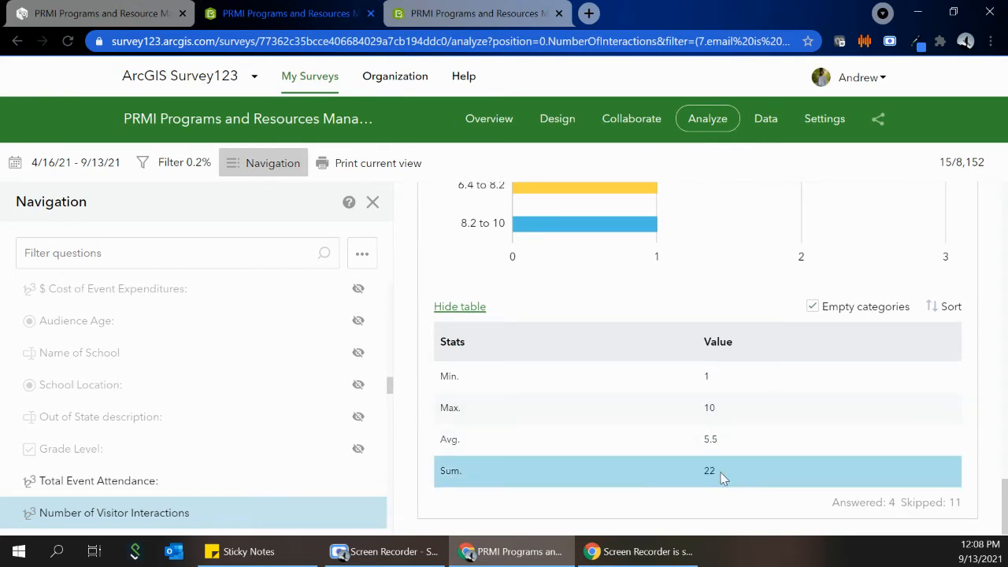
Search the questions for "progr", show Program Type and view its answer table.
click(263, 247)
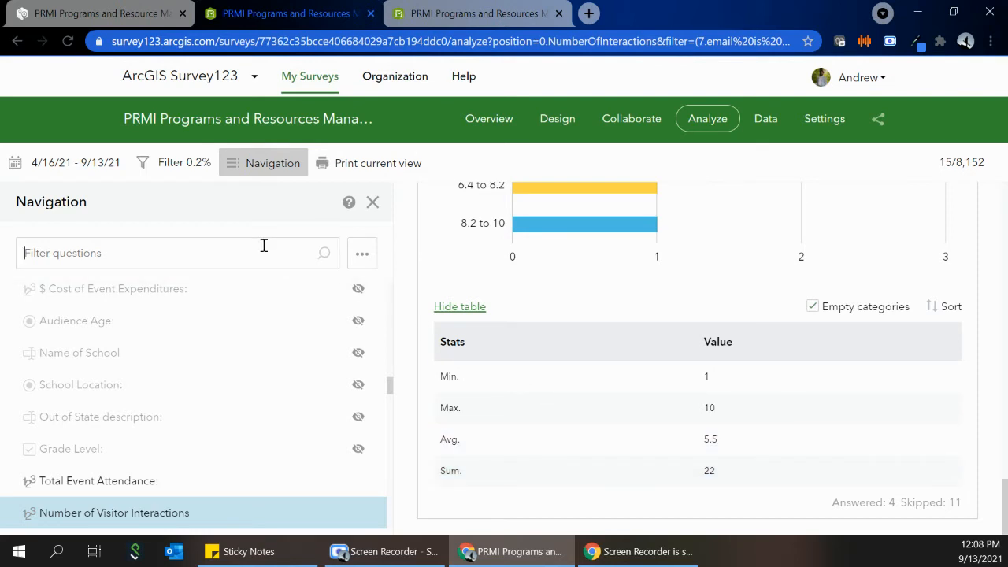
text(prog)
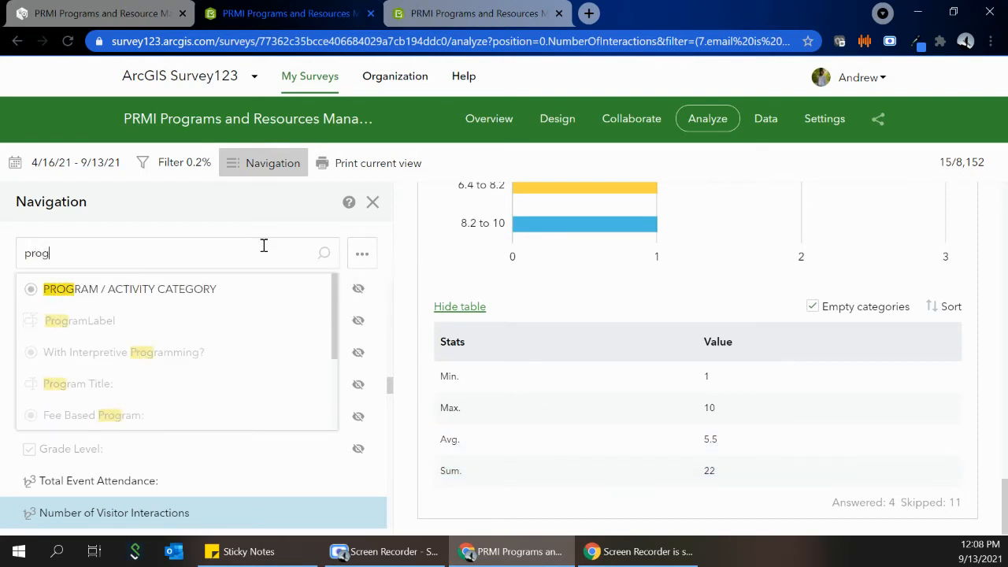
text(a)
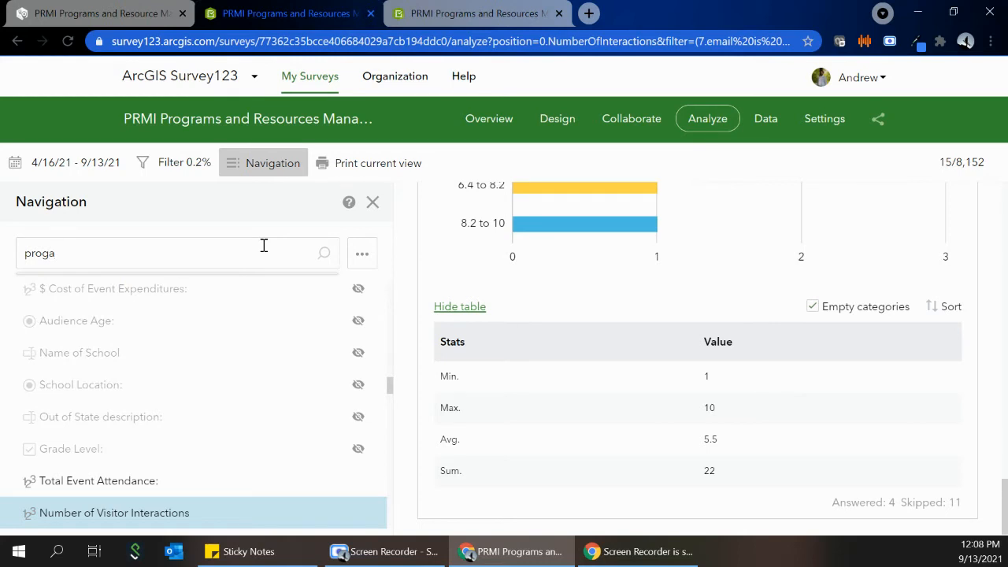
key(BackSpace)
text(r)
scroll(247, 322, down, 3)
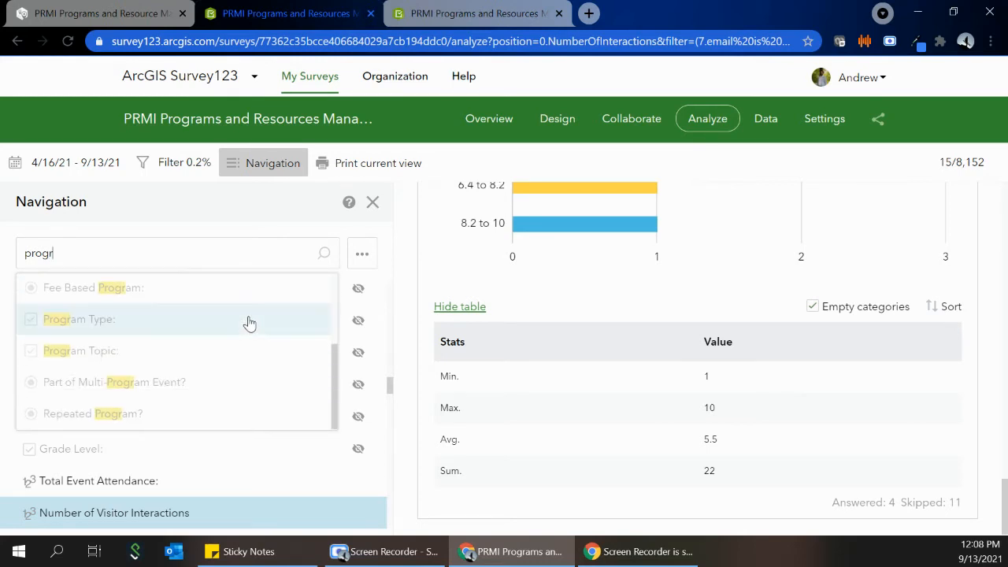
click(157, 327)
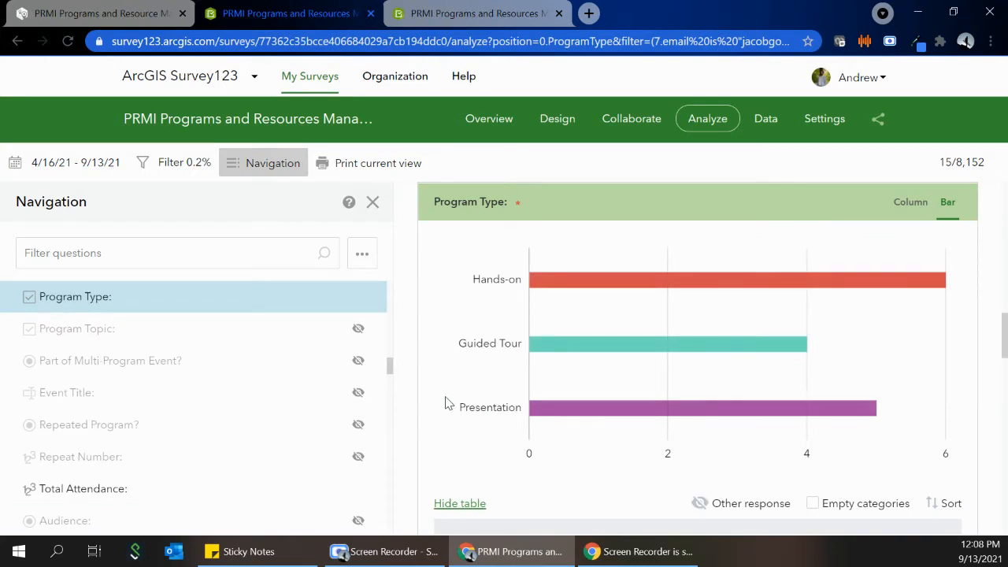
scroll(445, 411, down, 3)
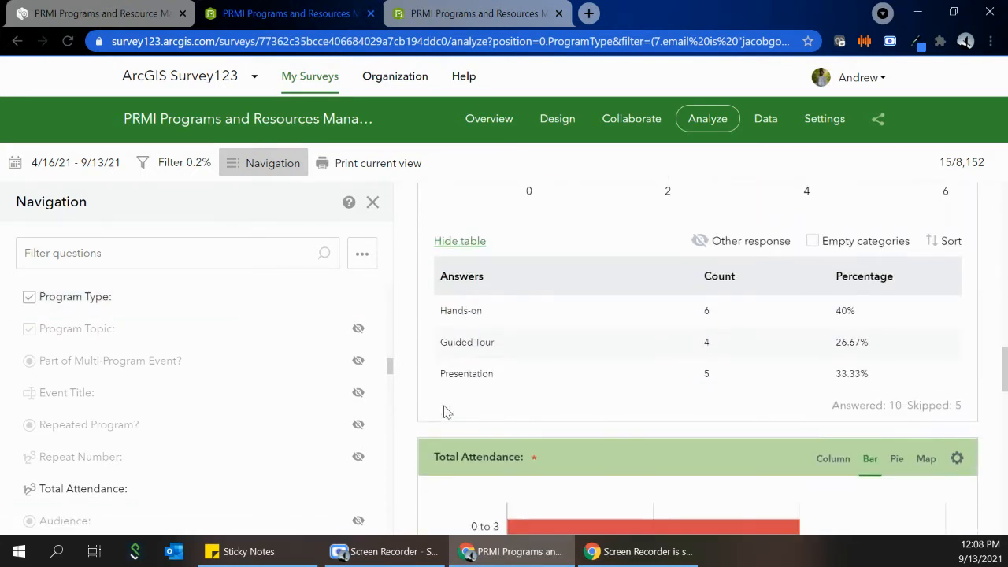
Show the Program Topic question in the analysis and view its answer table.
scroll(445, 411, up, 2)
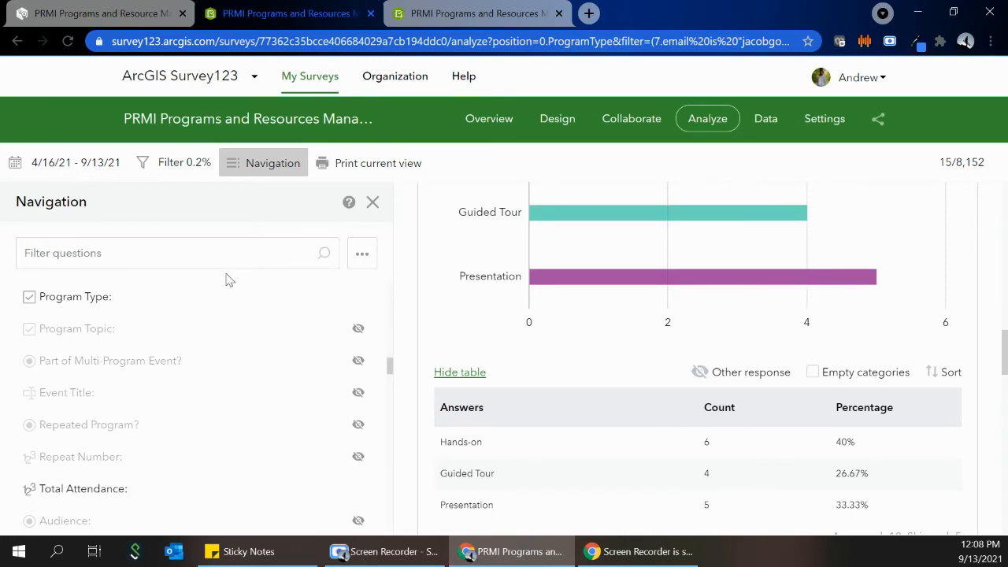
click(358, 328)
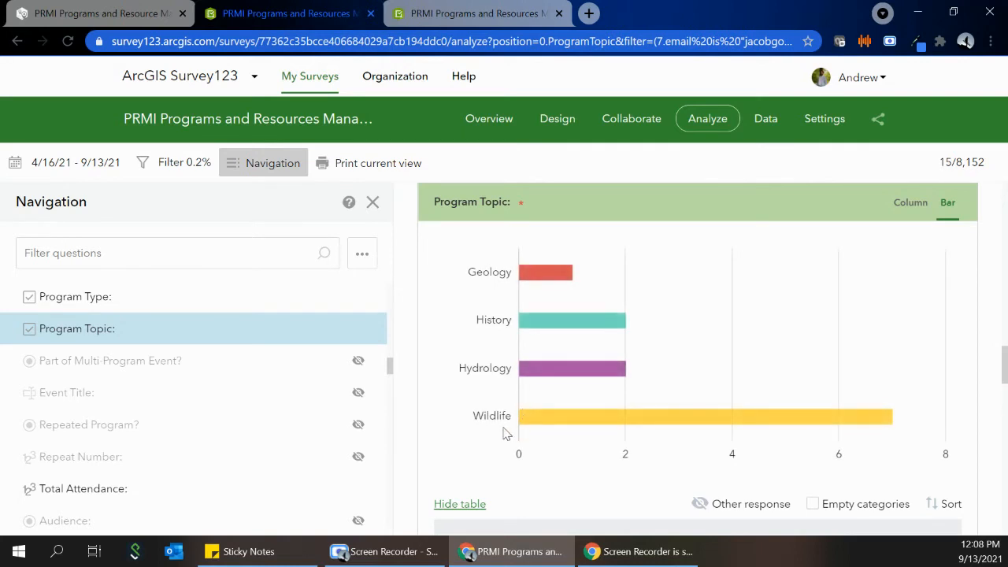
scroll(488, 431, down, 3)
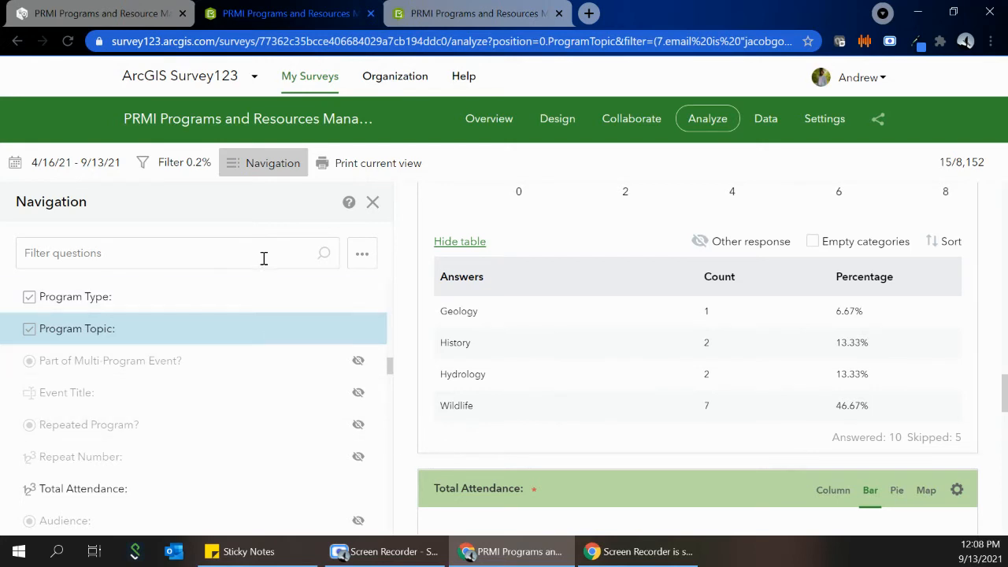
Show the Photos group under Attachments, view its gallery and hide the group again.
drag(389, 370, 385, 429)
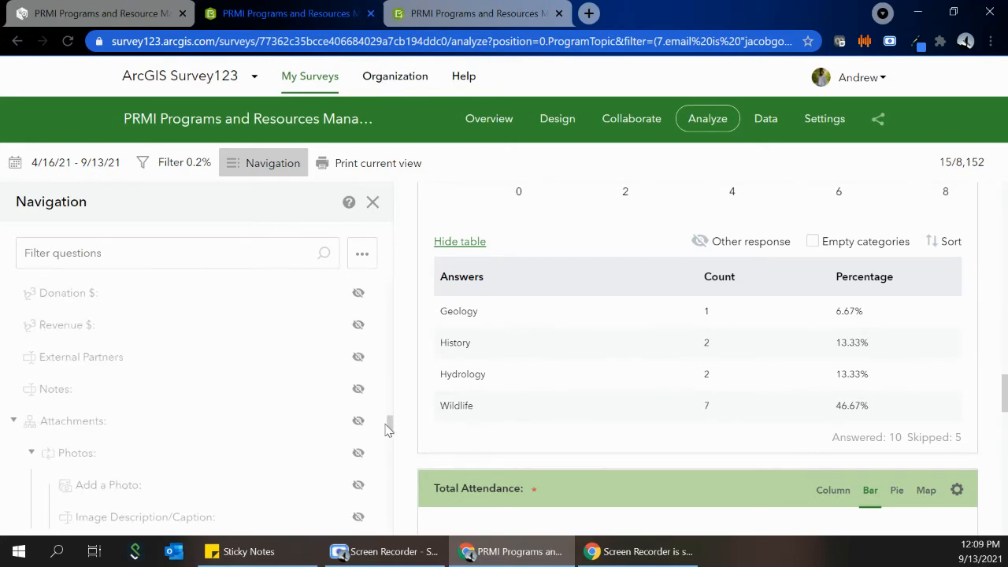
click(358, 457)
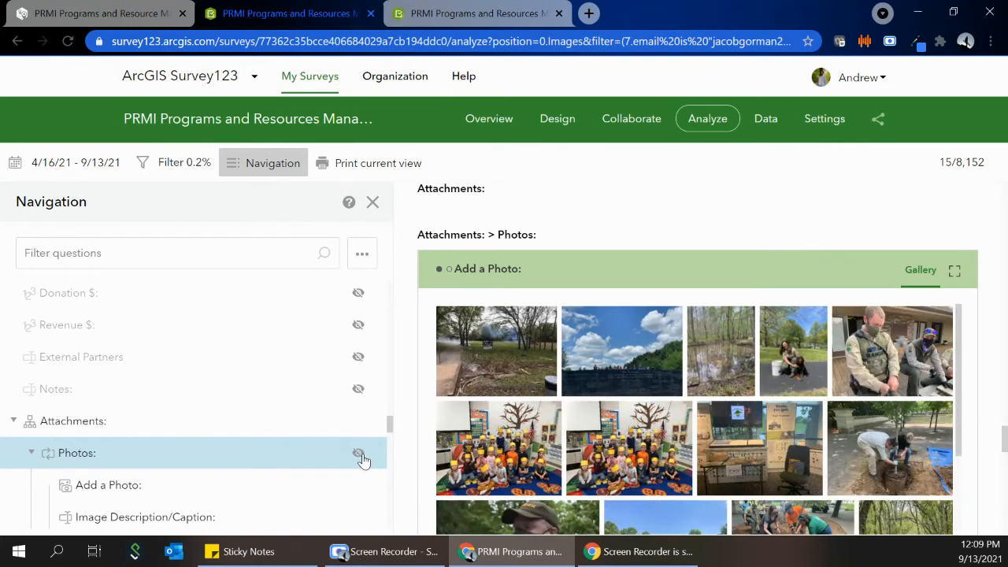
click(358, 456)
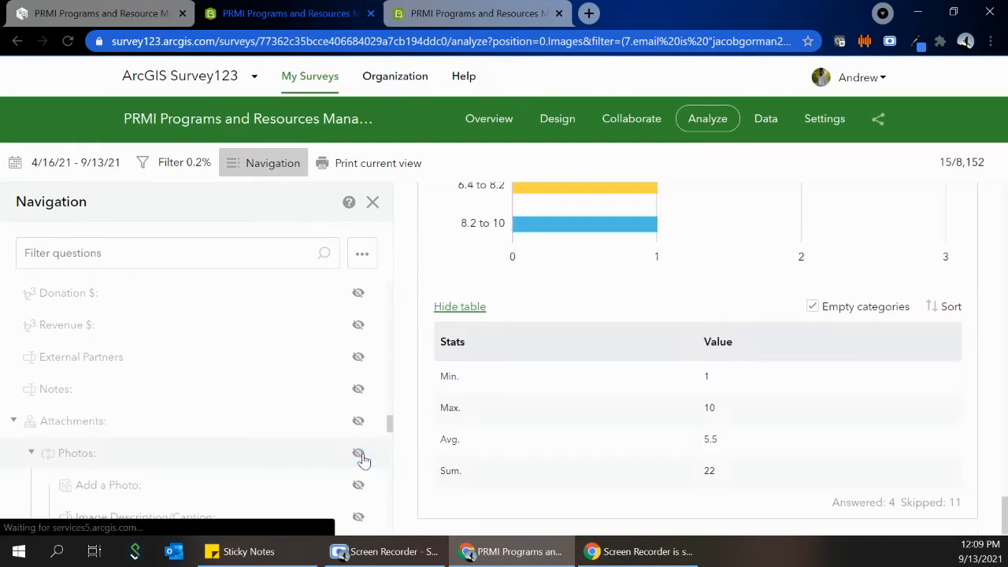
Open the print preview of the current analysis view and set it to 4 pages per sheet.
scroll(522, 441, up, 5)
scroll(525, 441, up, 20)
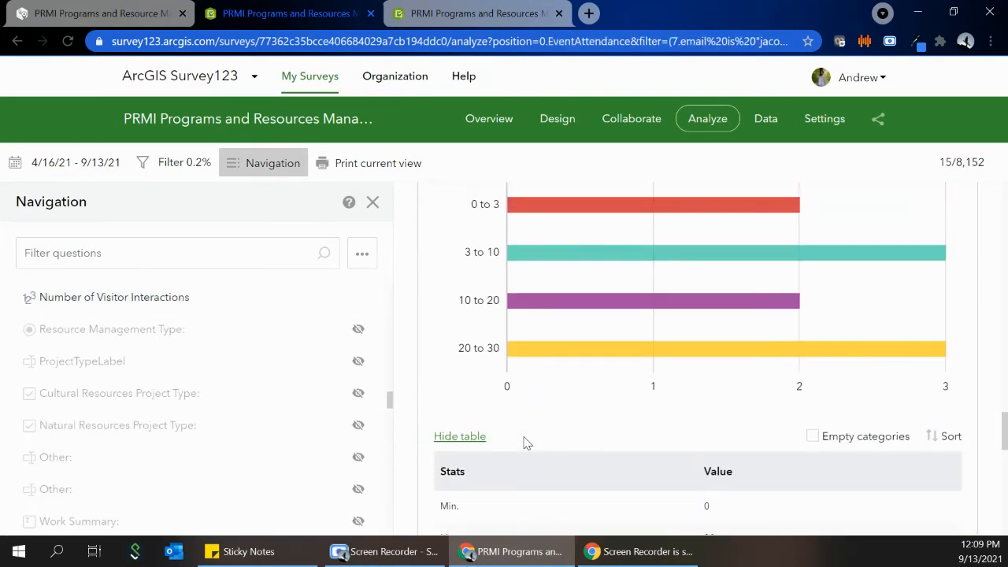
click(347, 167)
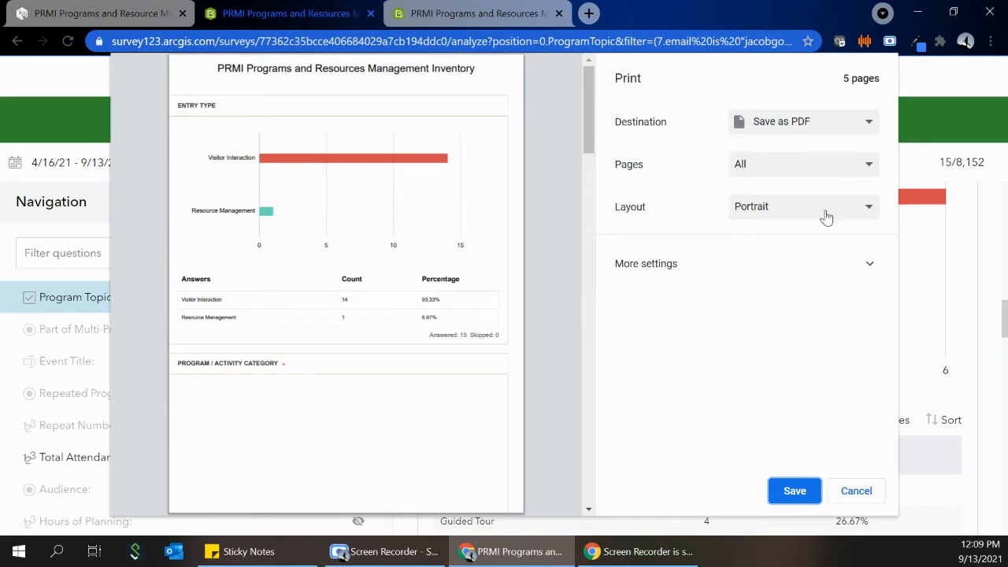
click(823, 263)
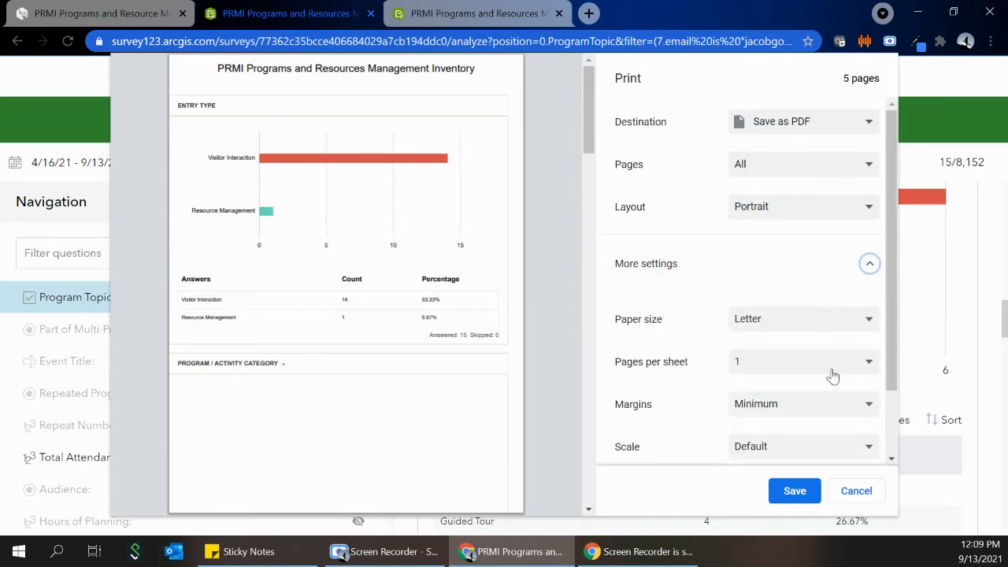
click(833, 376)
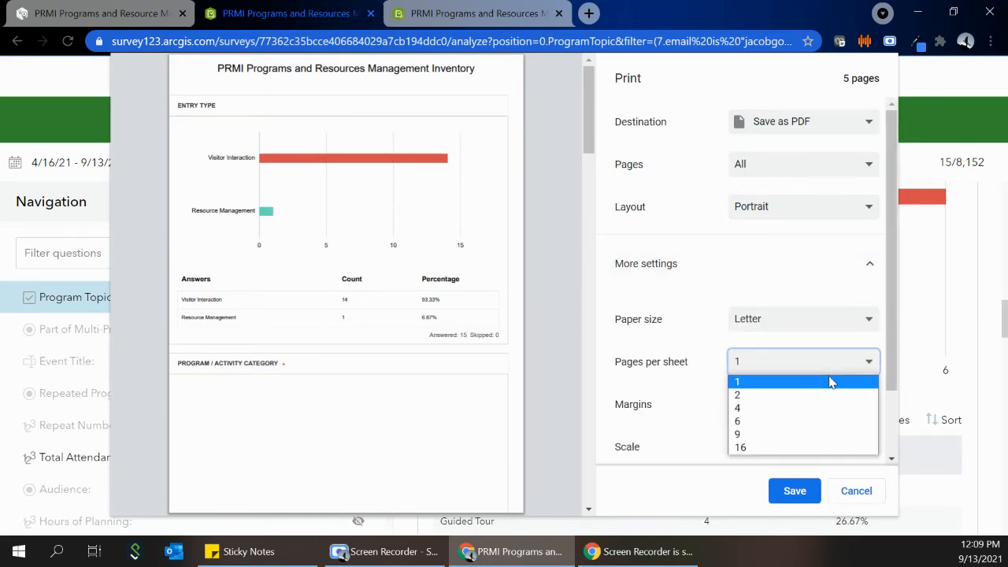
click(795, 413)
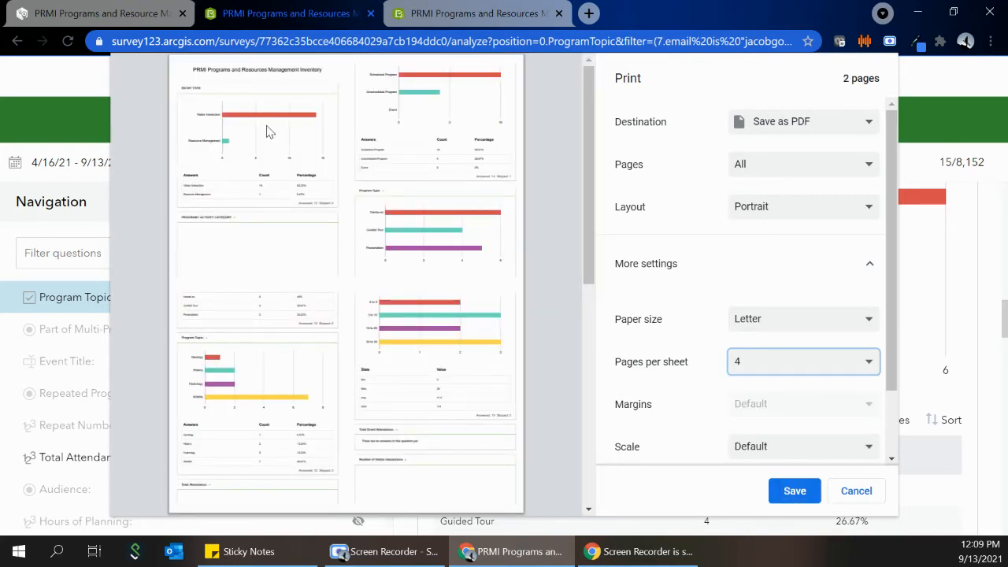
Examine the charts and tables in the print preview and check the available print destinations.
scroll(267, 132, up, 3)
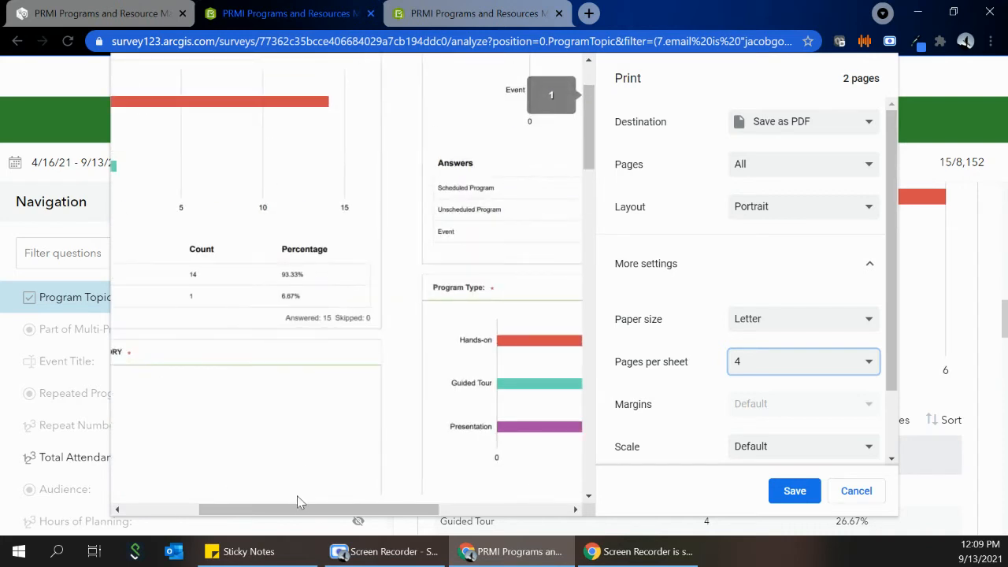
drag(297, 502, 207, 501)
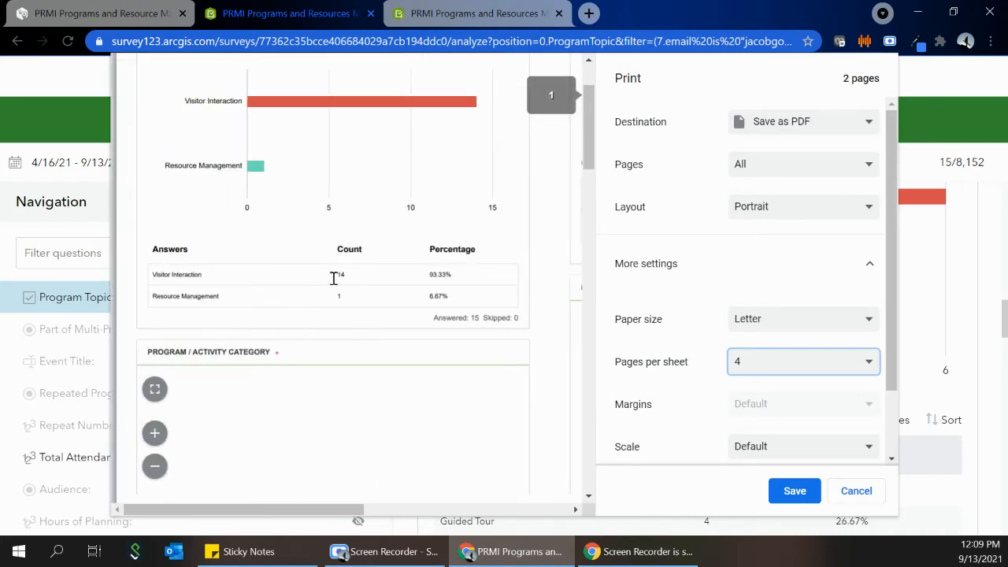
scroll(358, 284, up, 2)
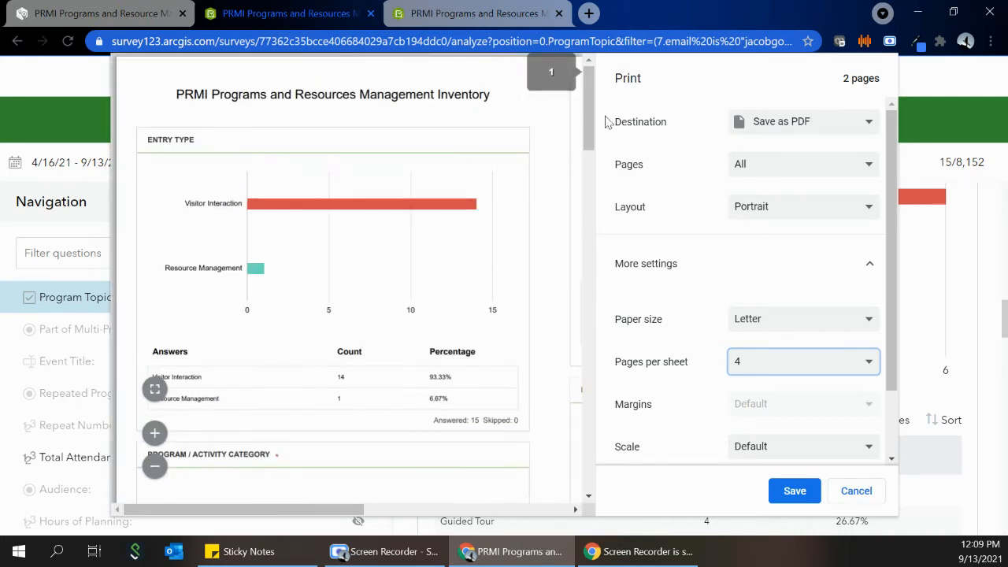
drag(588, 122, 578, 363)
drag(303, 510, 519, 527)
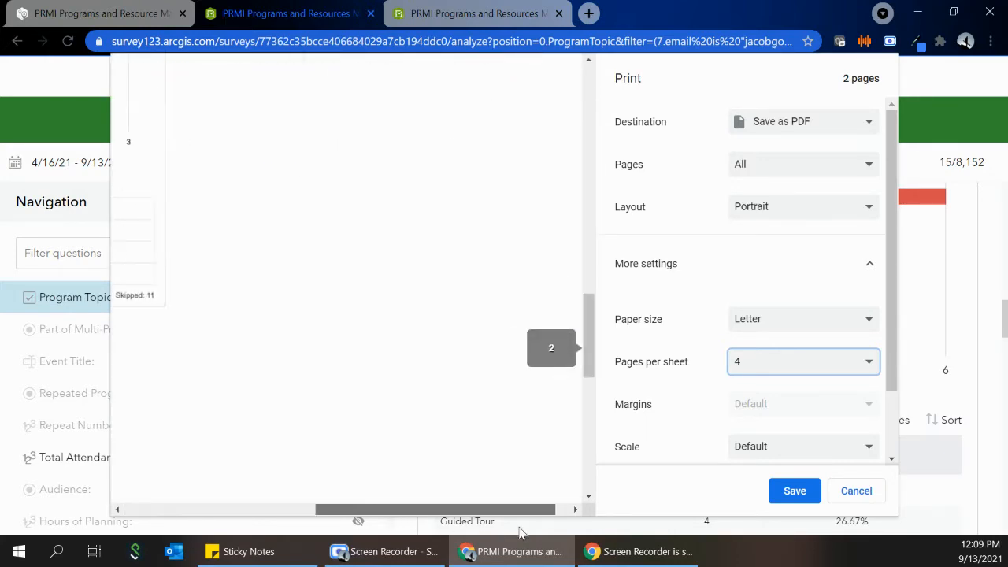
scroll(525, 483, up, 5)
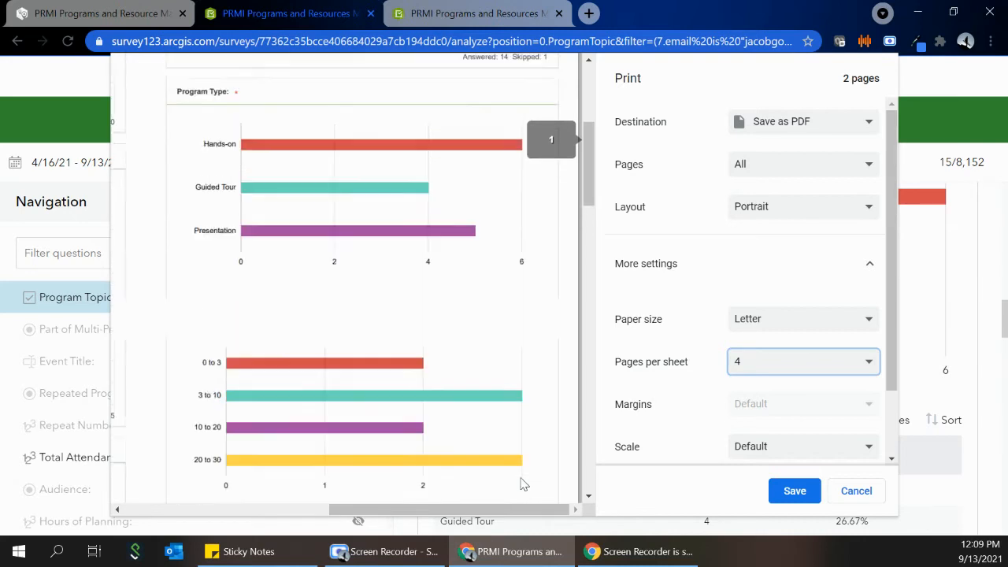
scroll(524, 484, up, 2)
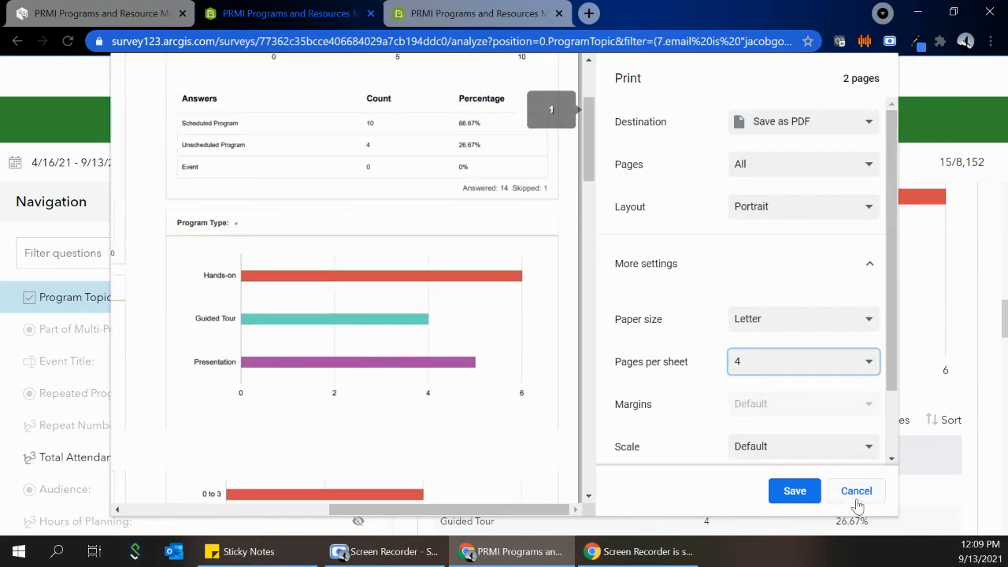
click(808, 123)
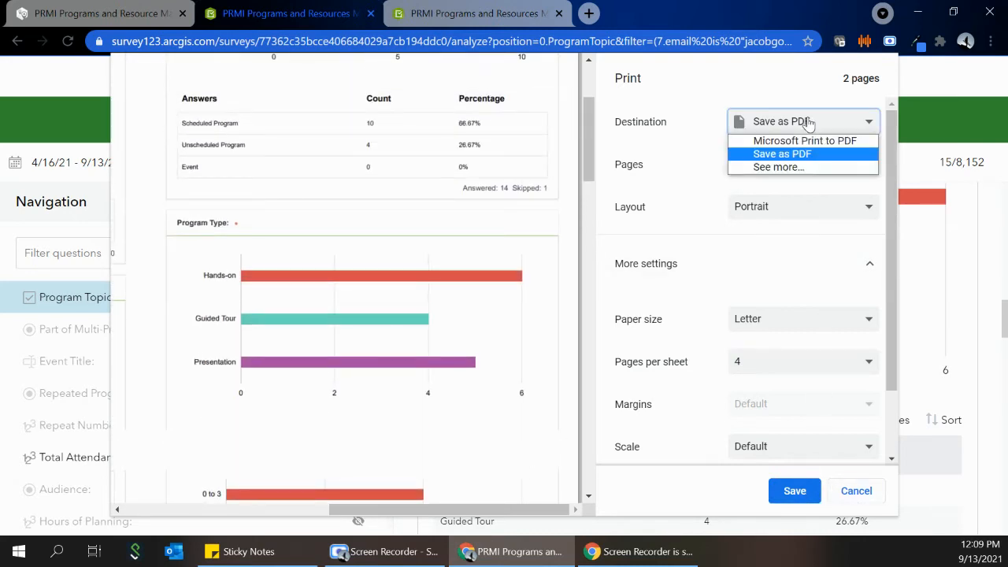
click(795, 74)
drag(587, 129, 587, 121)
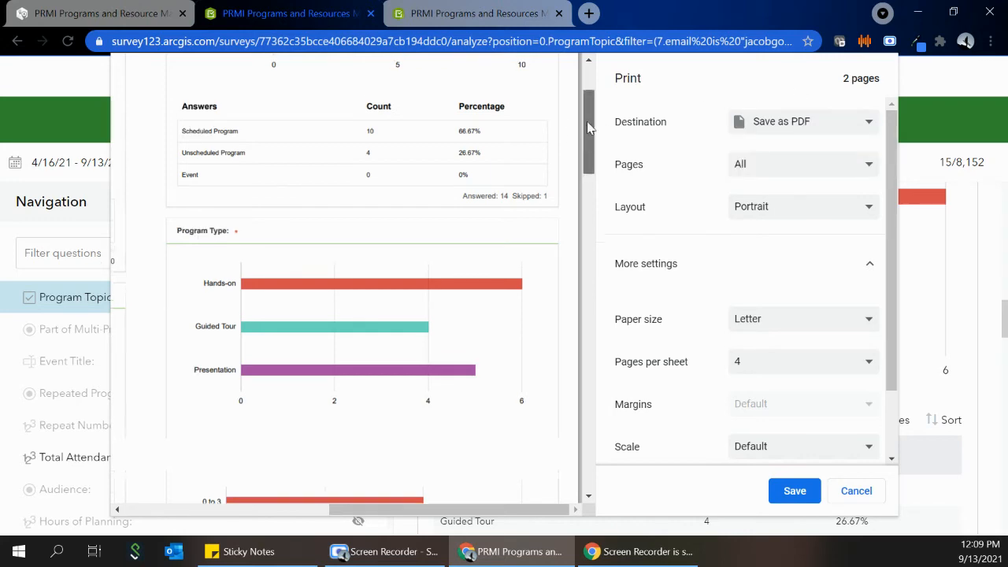
scroll(586, 121, up, 2)
Cancel printing without saving and open the survey's Data page.
click(858, 491)
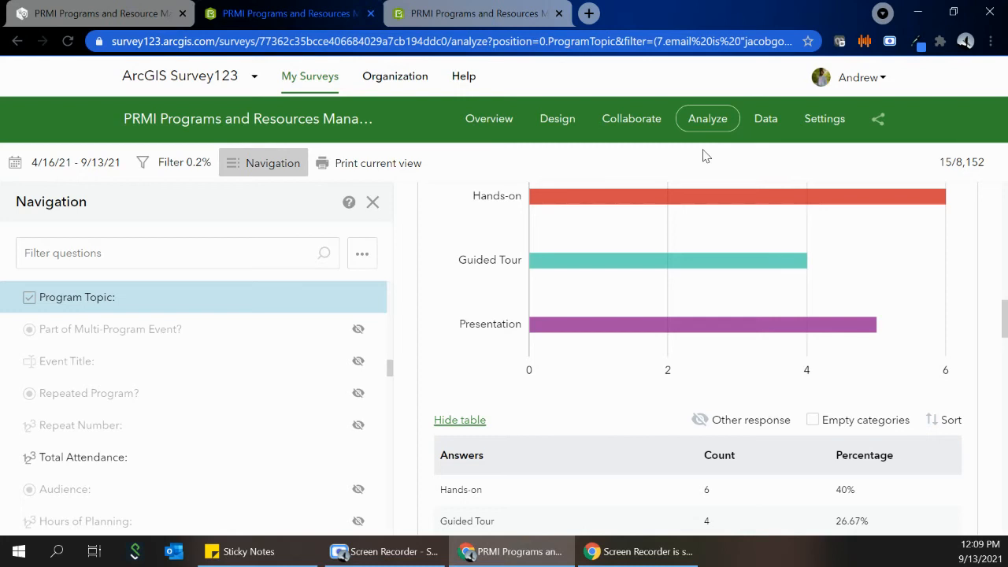
click(764, 127)
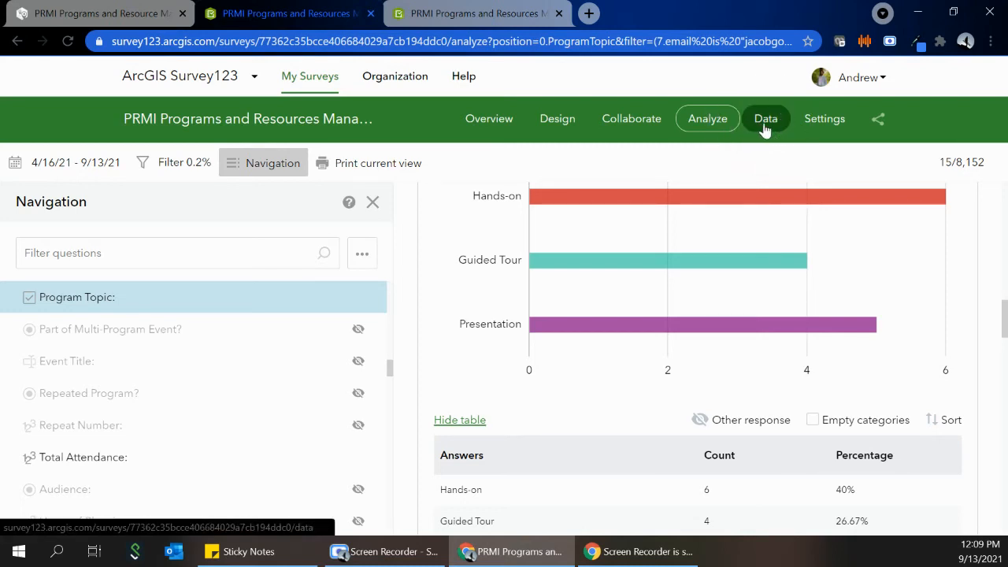
Open a filter on the survey data with Email set to is, matching the unique value of the ranger's e-mail.
click(754, 131)
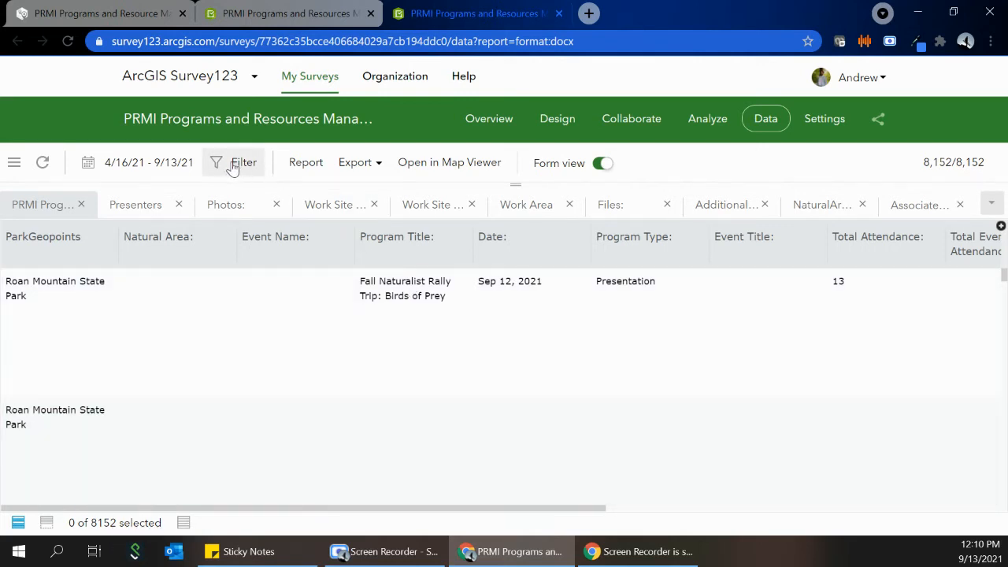
click(232, 168)
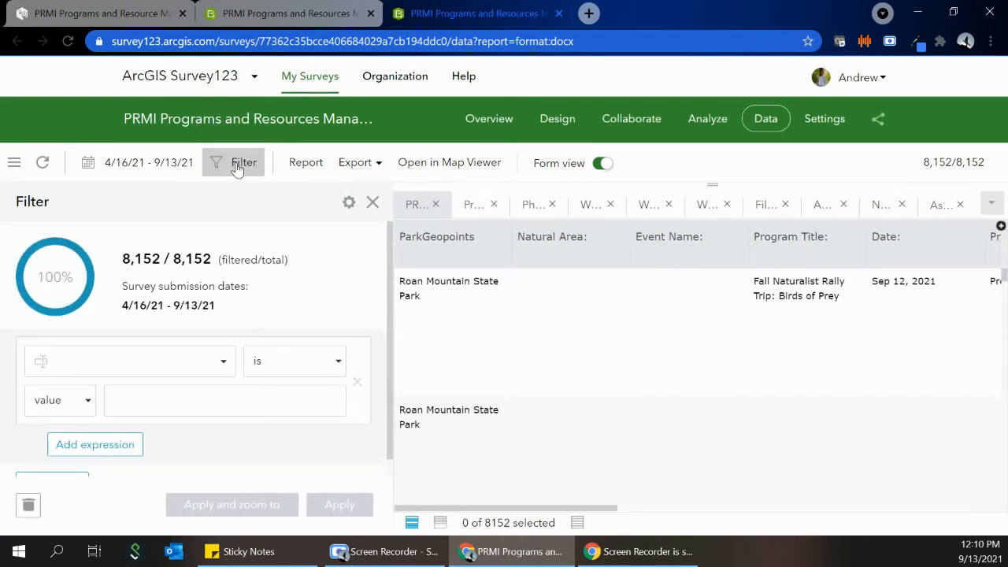
click(178, 362)
text(ema)
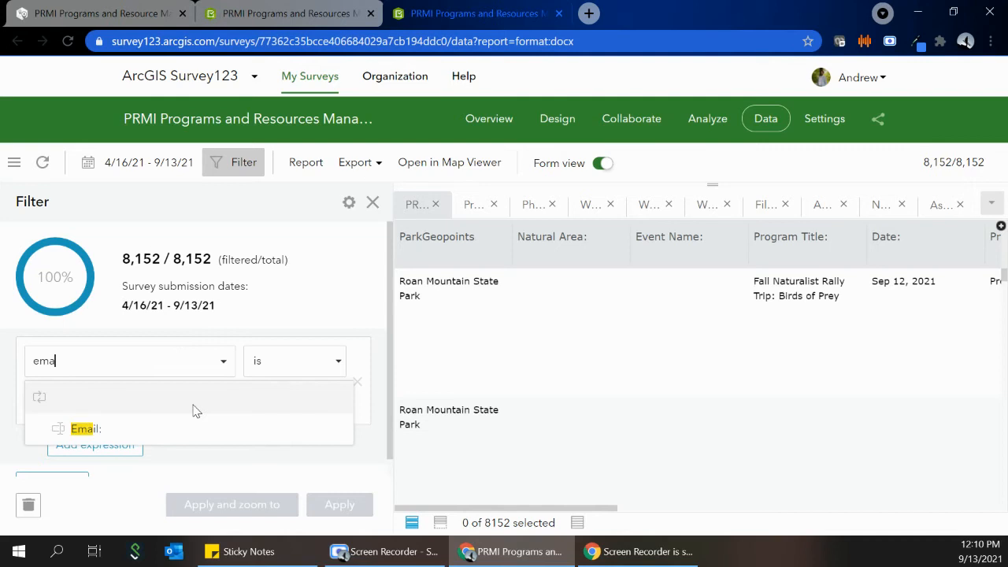
click(193, 430)
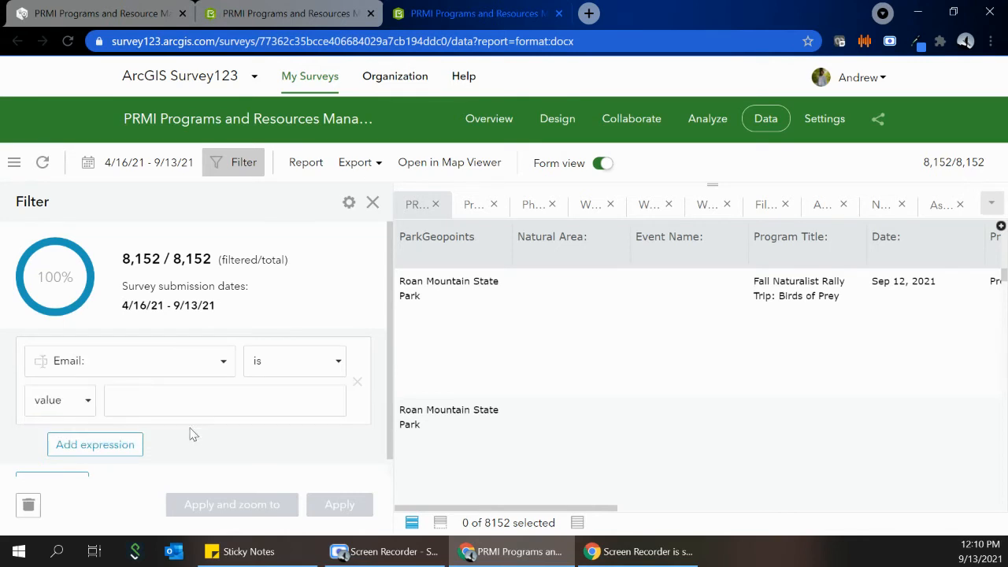
click(88, 409)
click(103, 461)
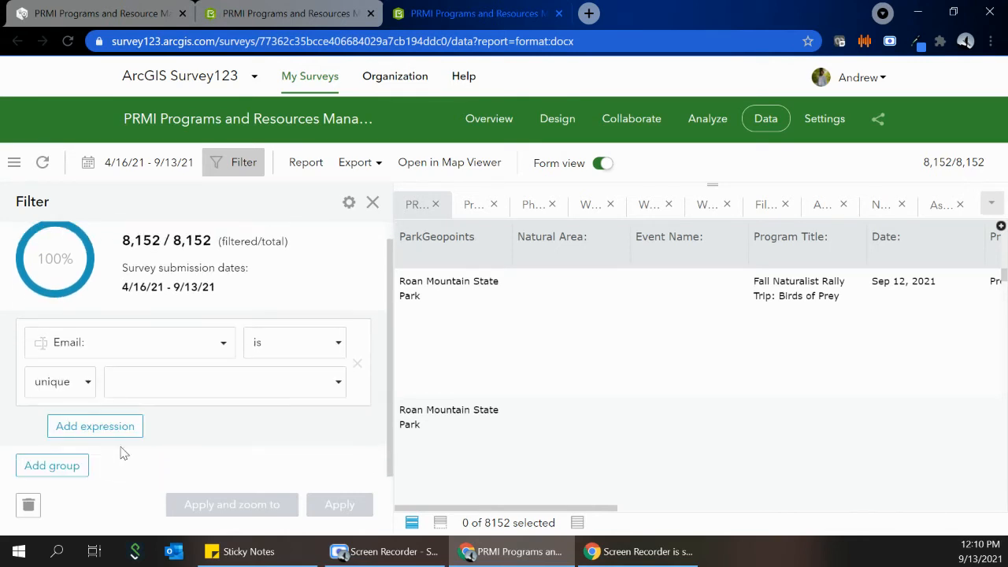
click(331, 387)
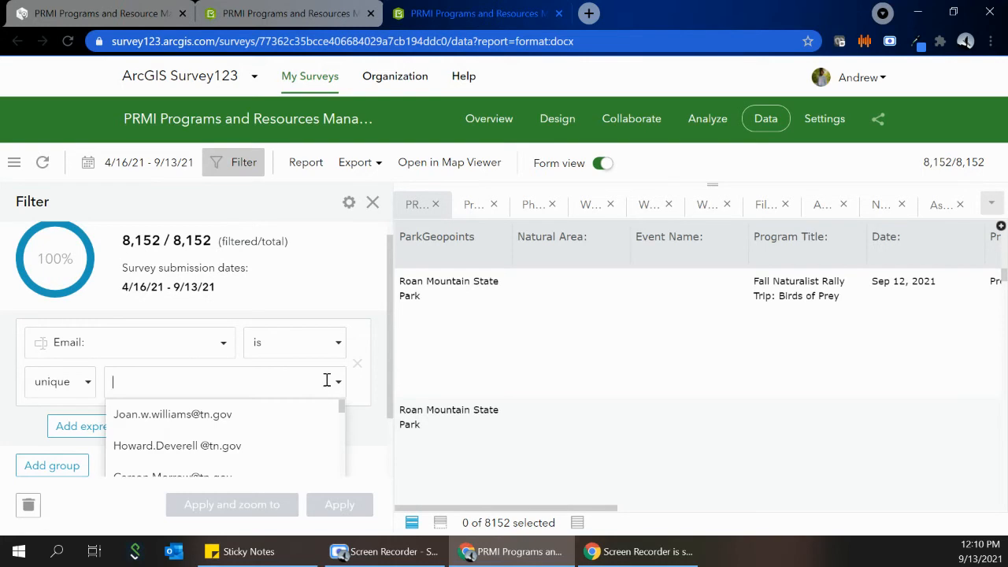
text(jacob)
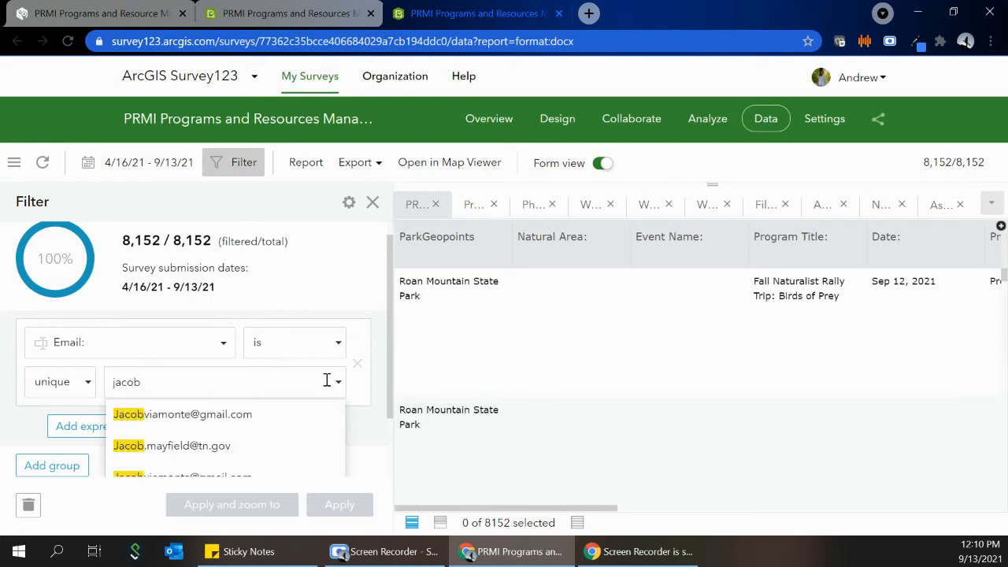
click(257, 434)
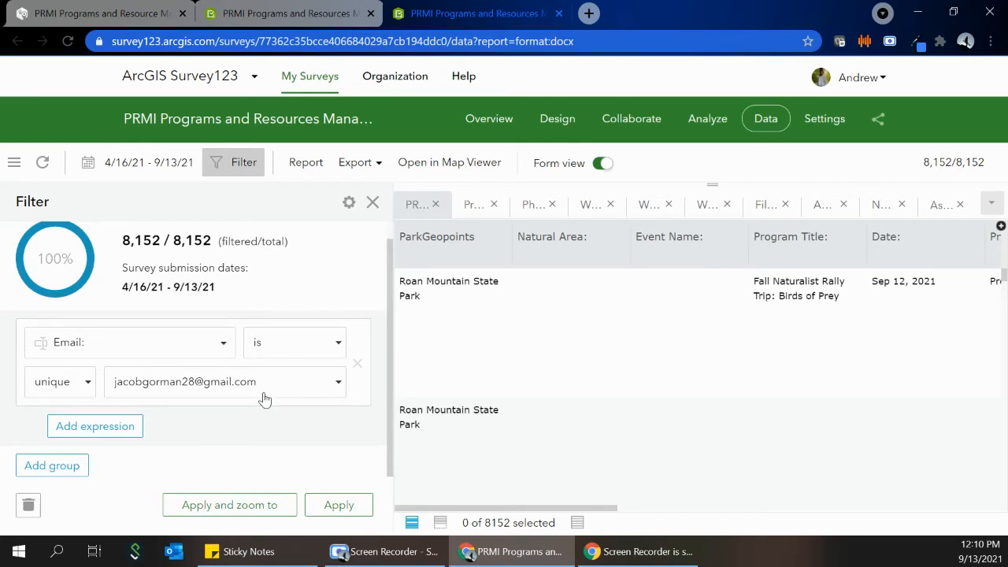
Add a second filter expression joined with Or, using the Name - Last, First question.
click(120, 431)
click(50, 372)
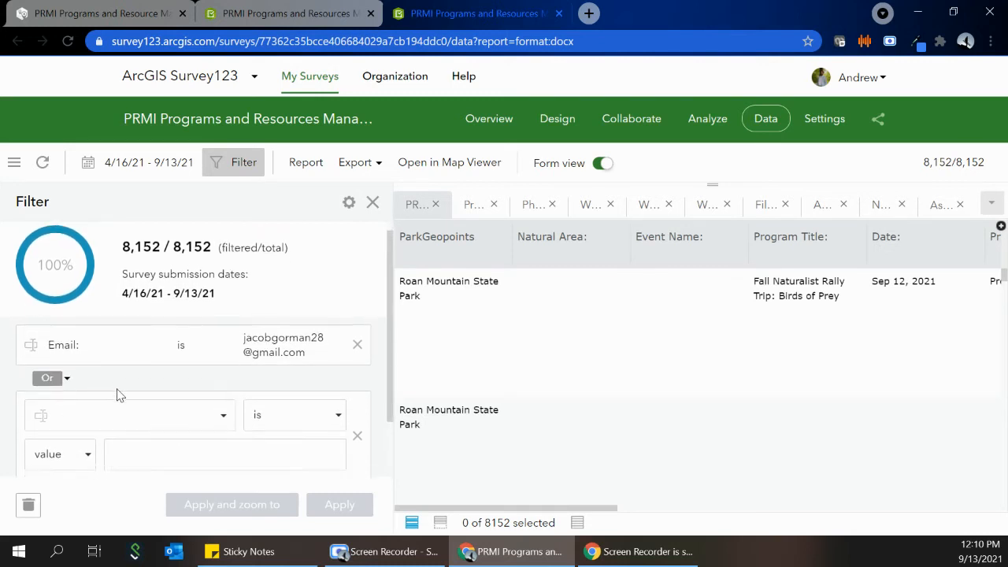
scroll(117, 394, down, 1)
click(145, 356)
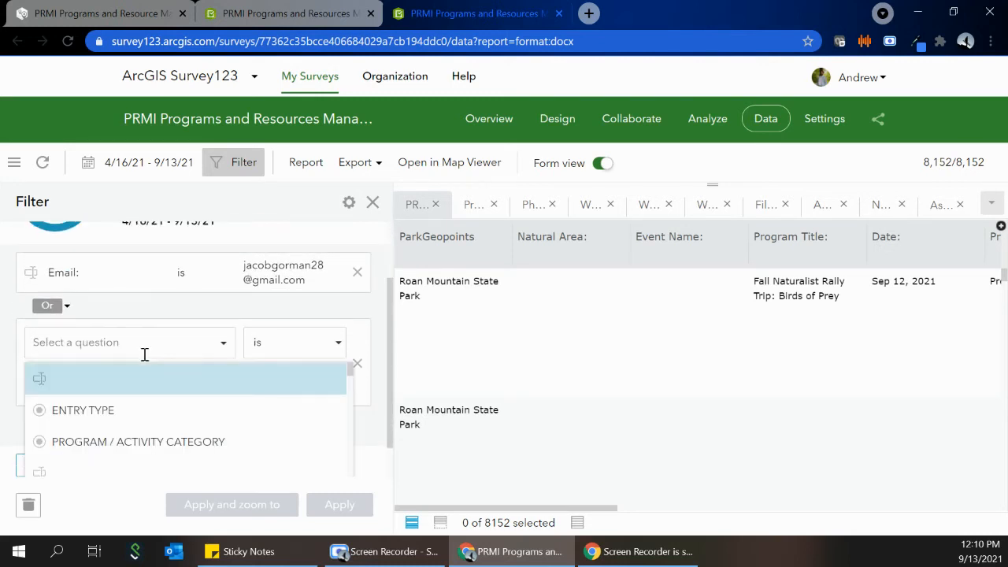
text(name)
click(157, 413)
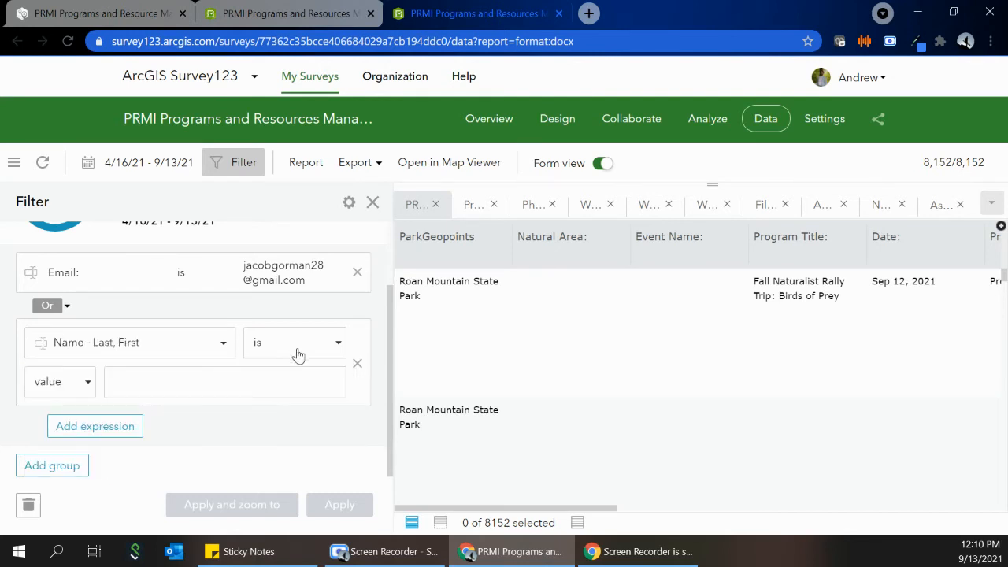
Match the name expression to the unique value of the same ranger's name and apply the filter.
click(54, 382)
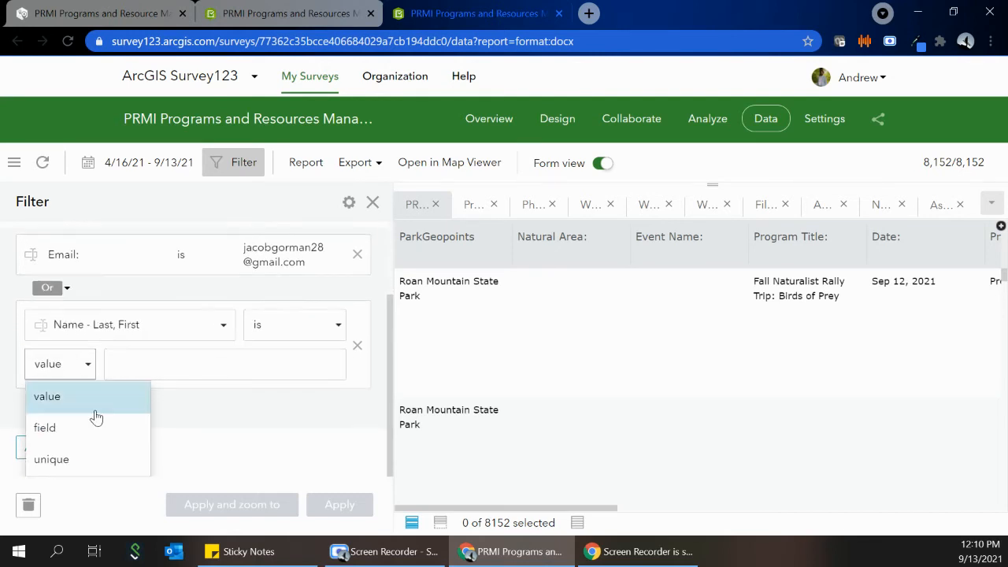
click(87, 461)
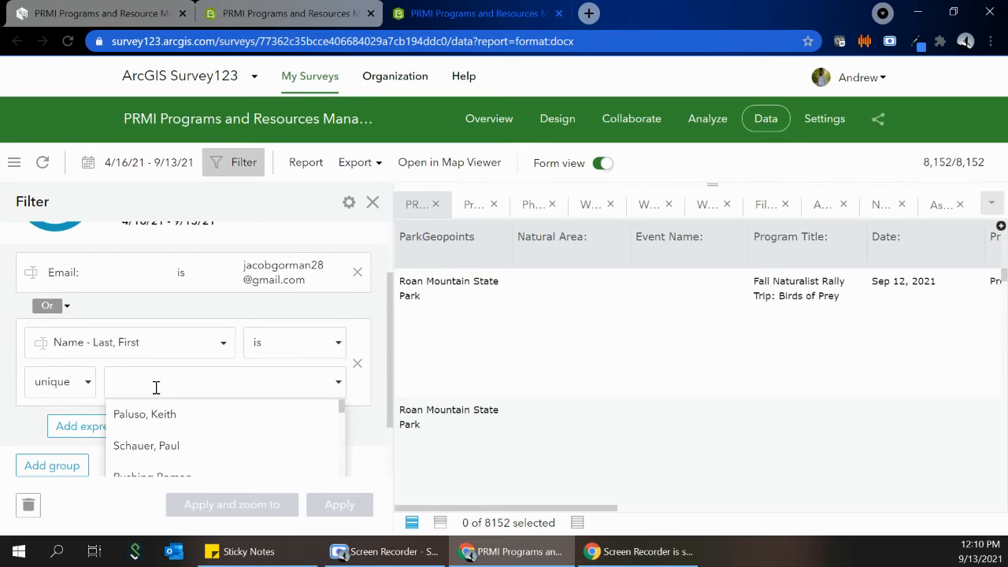
text(jaco)
scroll(170, 445, down, 2)
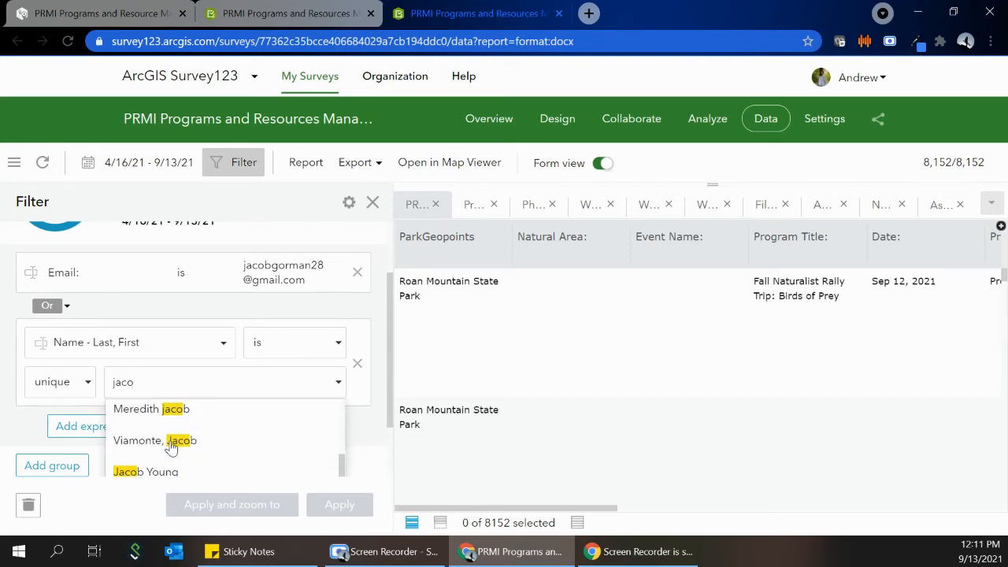
scroll(171, 445, up, 2)
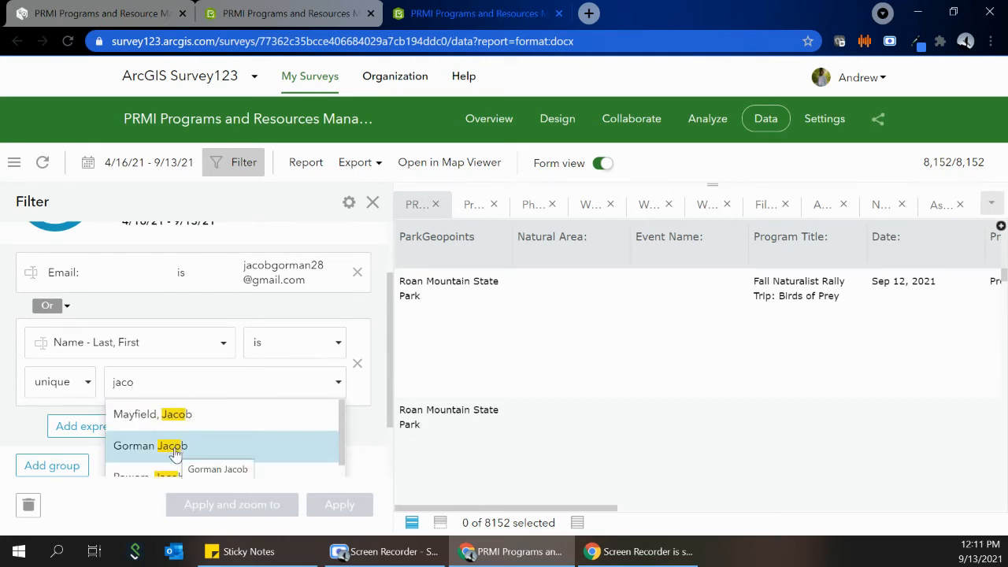
click(175, 454)
scroll(196, 442, up, 1)
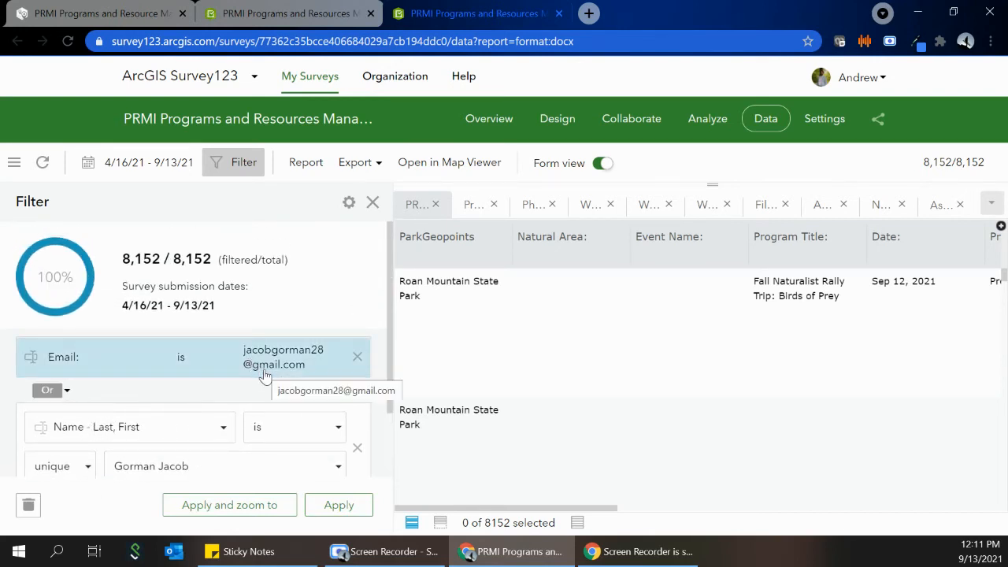
scroll(264, 370, down, 2)
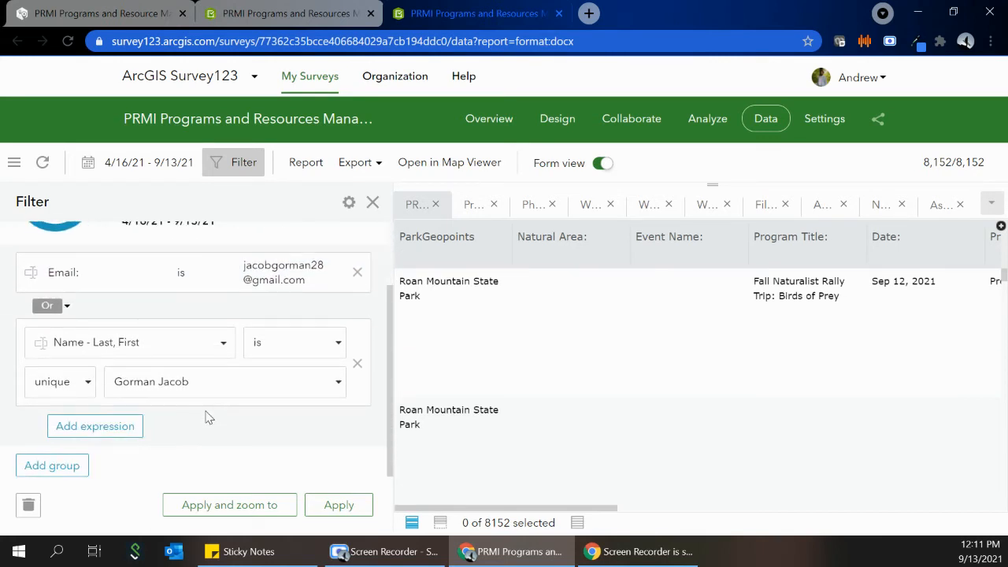
click(333, 507)
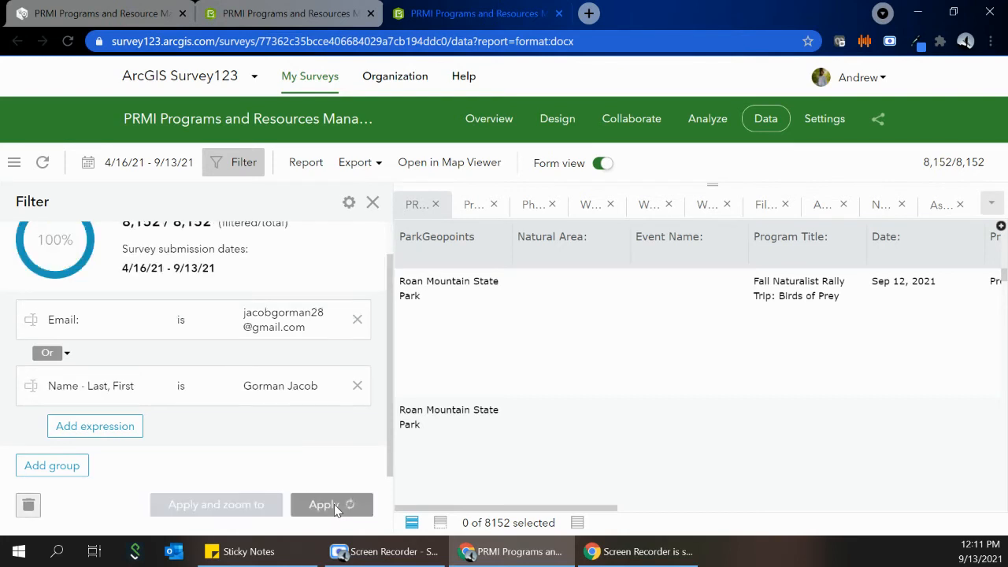
View a Norris Dam State Park record's form, close it and examine the filtered records across to the Notes column.
scroll(342, 470, up, 1)
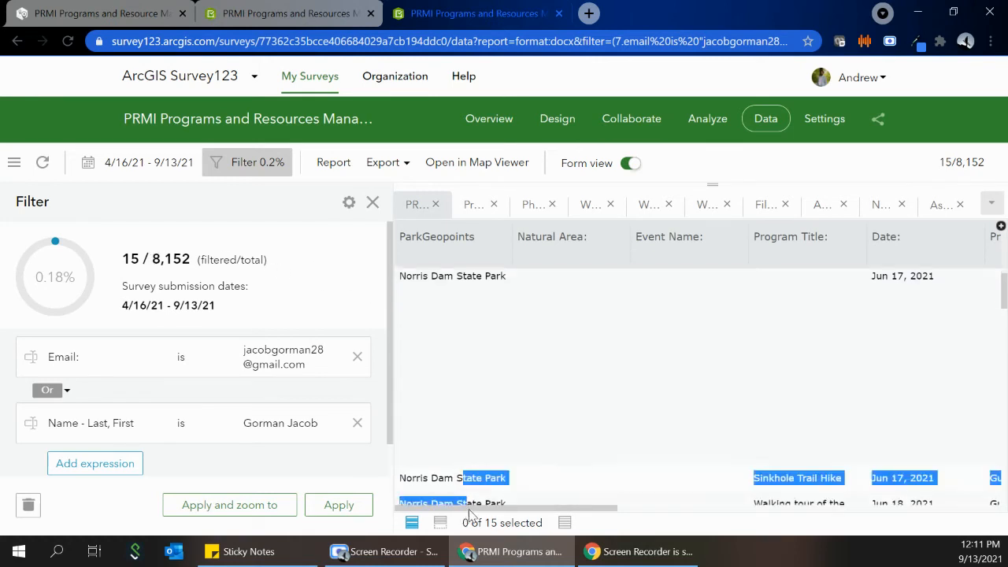
click(464, 464)
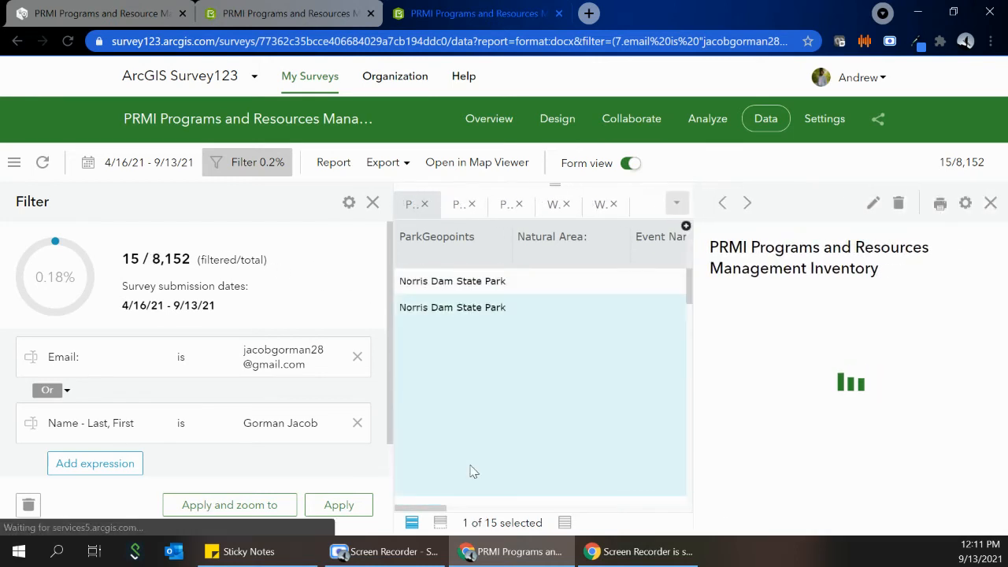
click(990, 203)
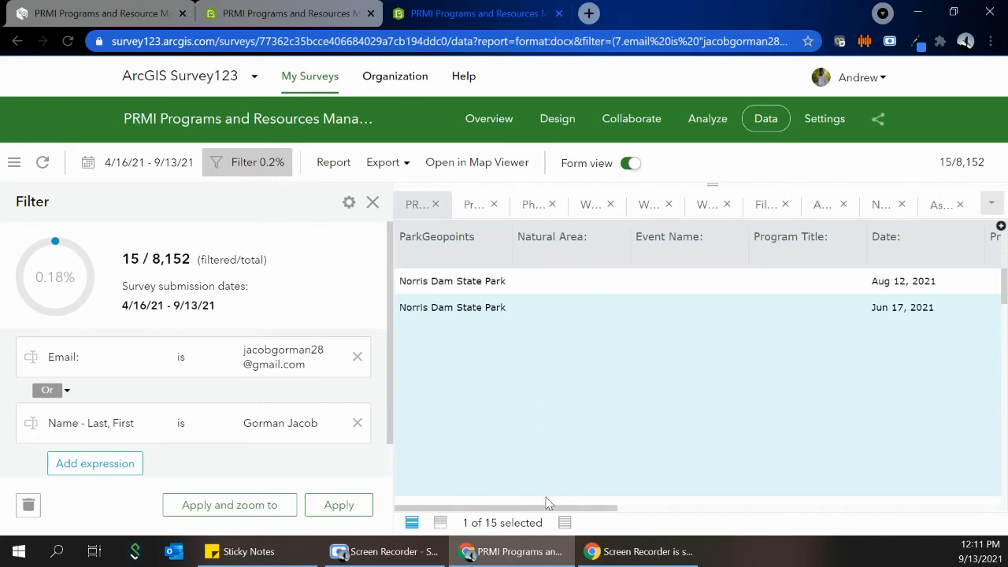
drag(596, 515, 993, 531)
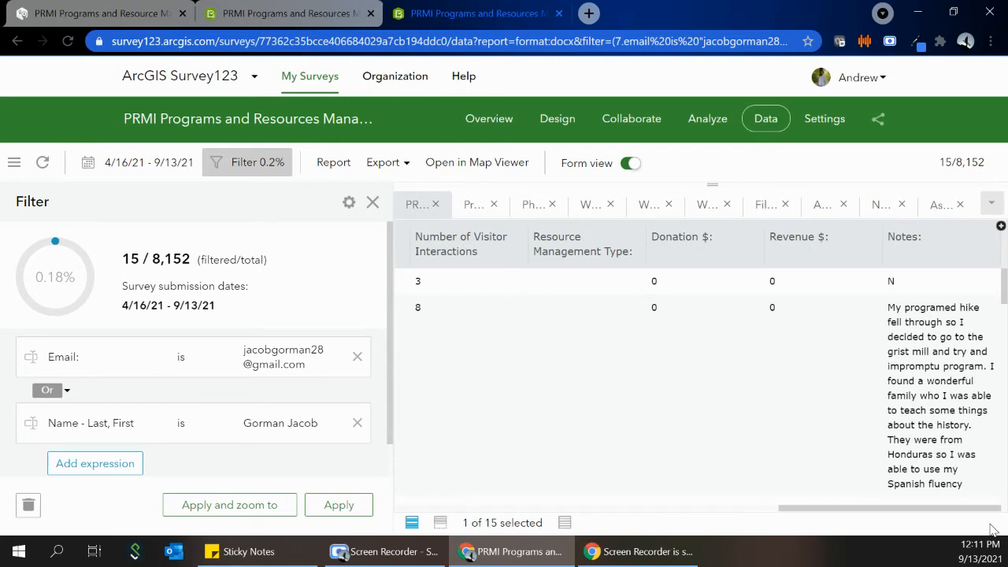
scroll(956, 462, down, 4)
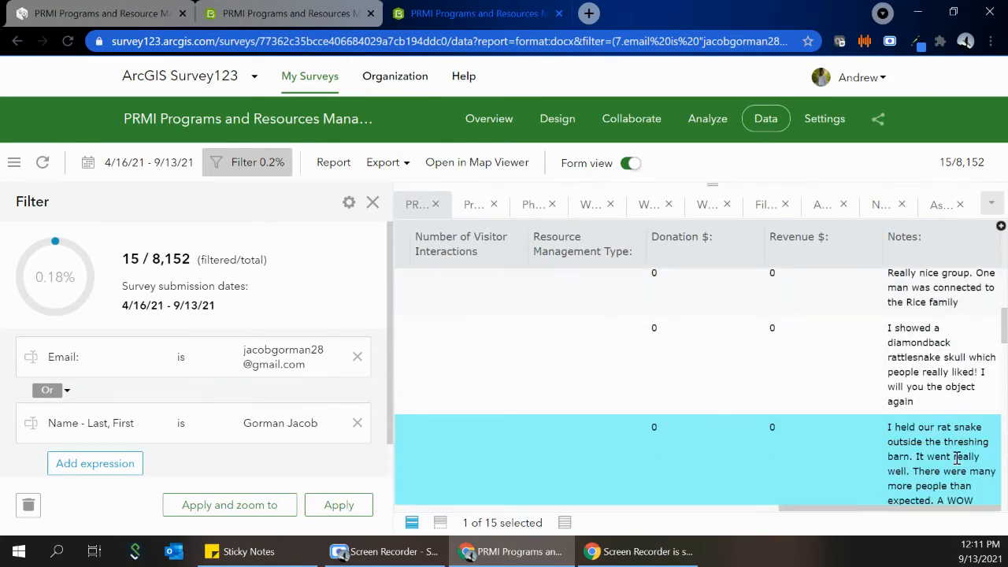
Check the available export formats and examine the notes, dates and program columns of the filtered records.
click(392, 167)
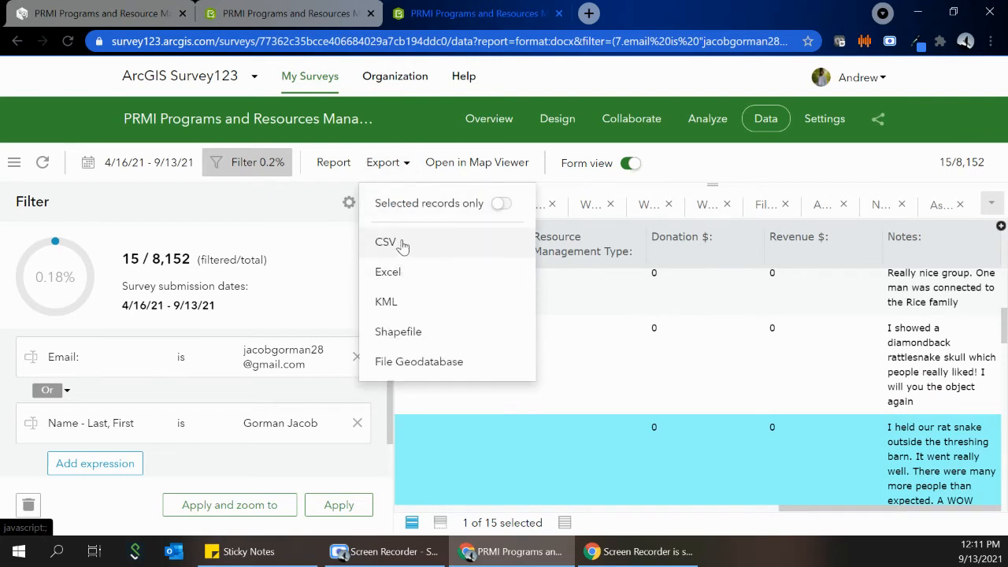
click(700, 166)
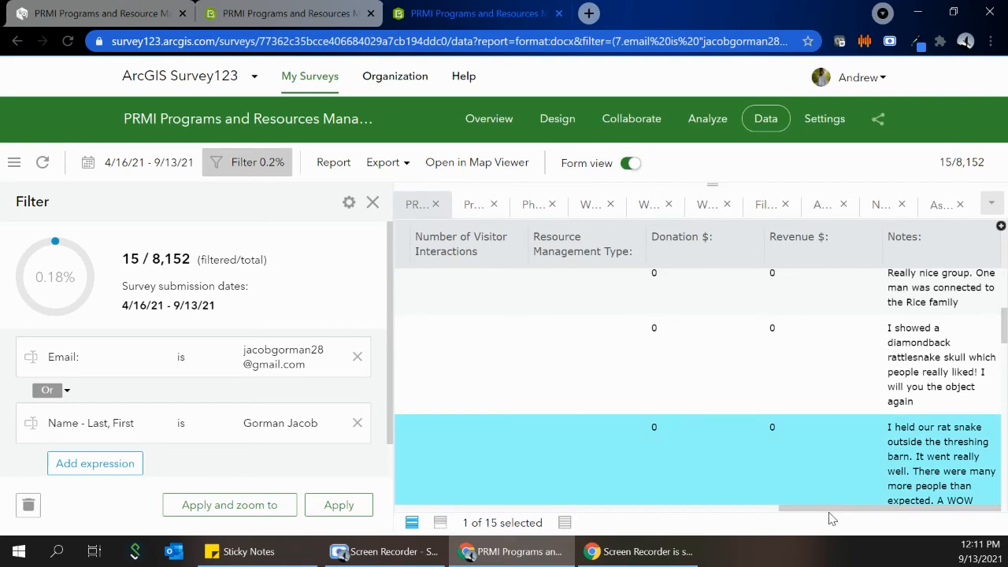
scroll(787, 362, up, 2)
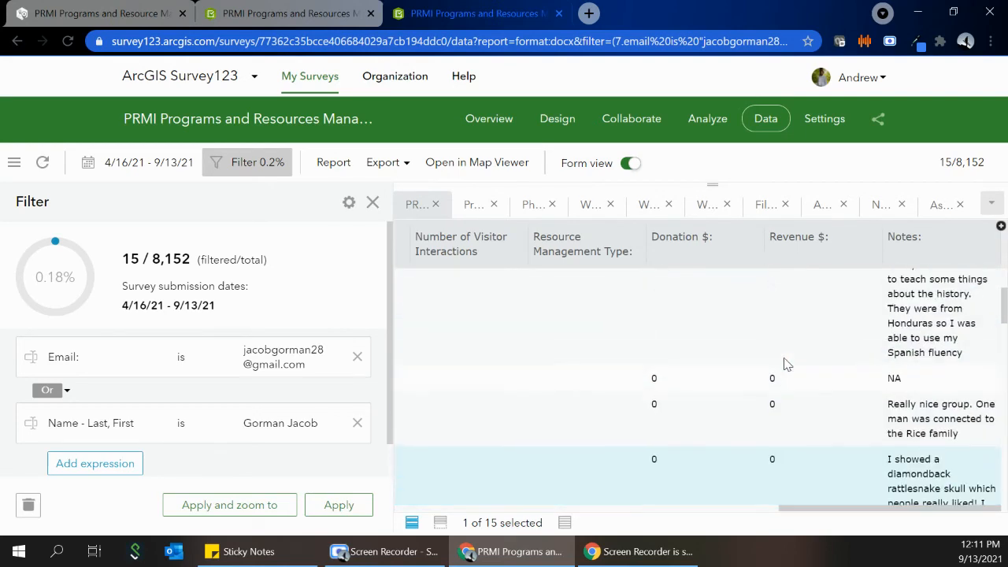
scroll(832, 417, down, 2)
scroll(831, 424, down, 3)
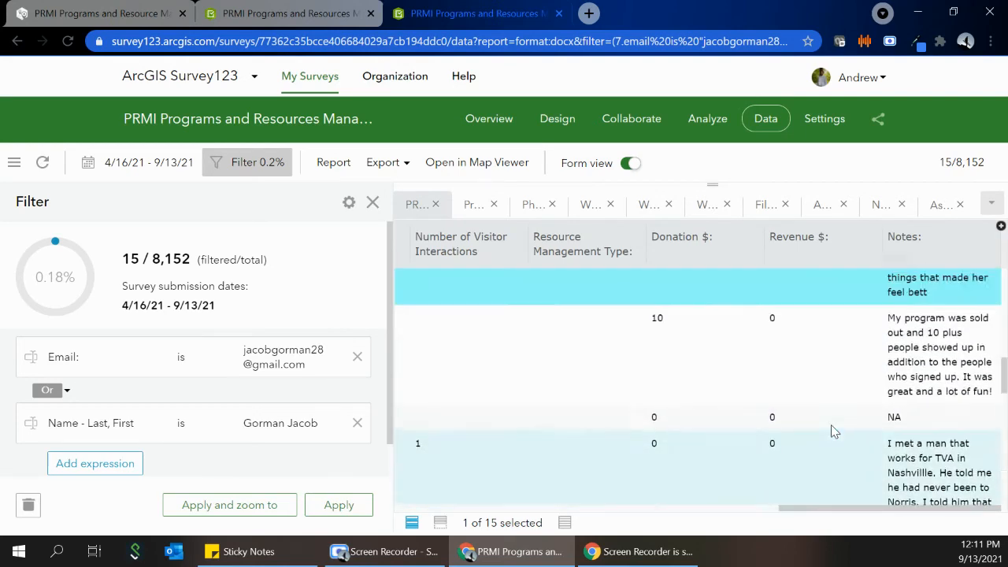
scroll(795, 414, up, 1)
drag(819, 508, 511, 488)
scroll(617, 421, down, 1)
scroll(616, 422, down, 3)
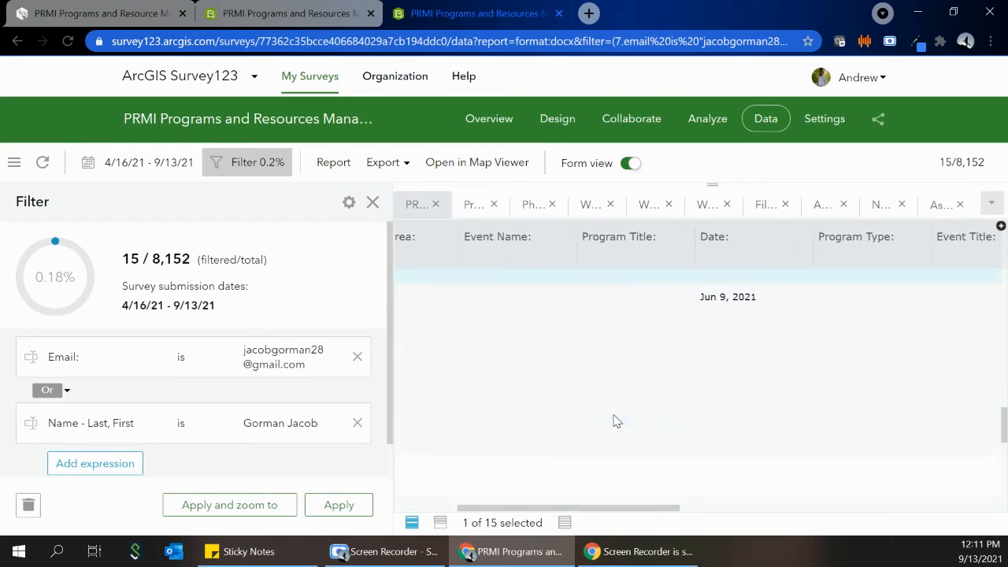
drag(676, 513, 678, 512)
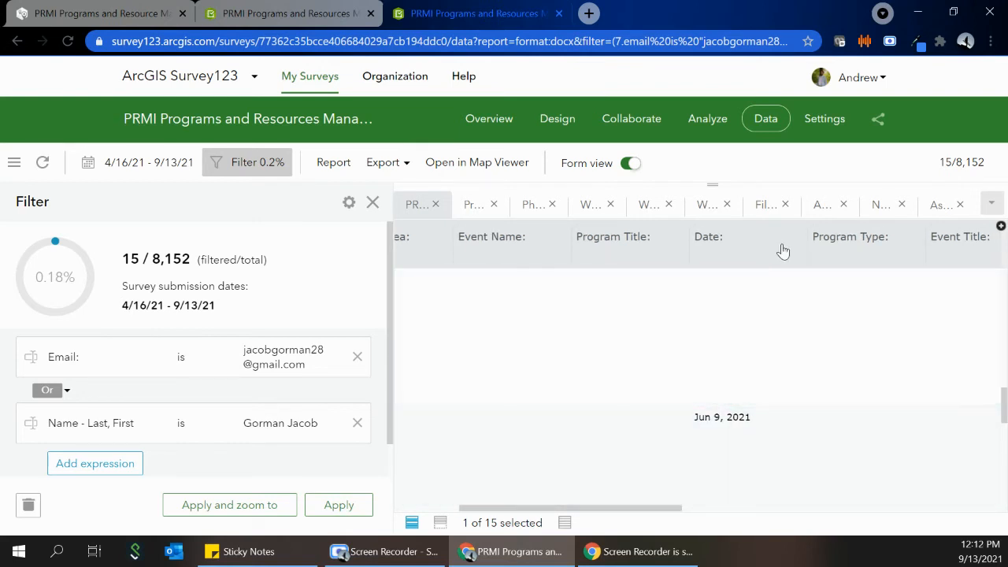
Hide the Natural Area, Event Name and Event Title columns in the data table and review the remaining columns.
click(1001, 228)
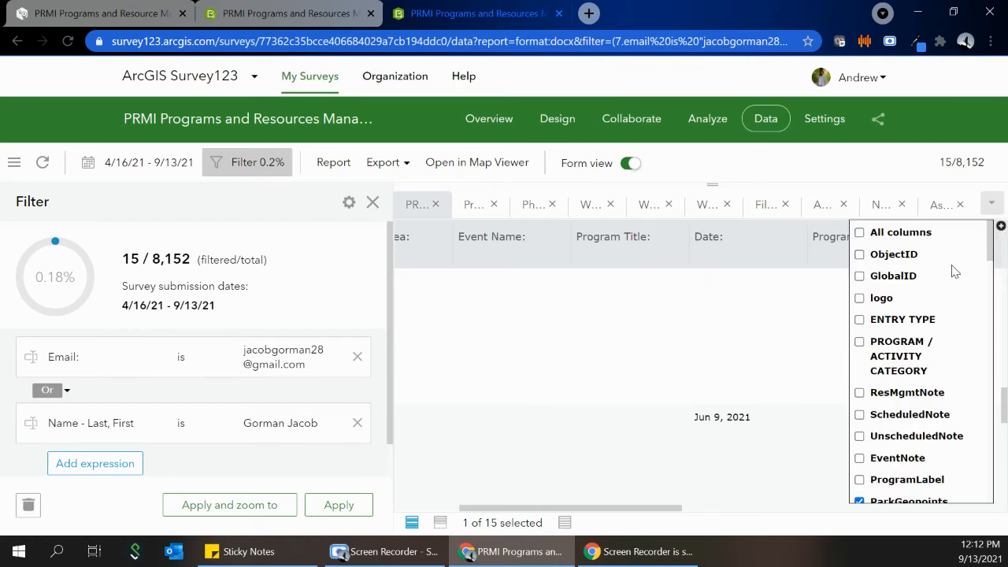
drag(992, 251, 993, 330)
click(859, 371)
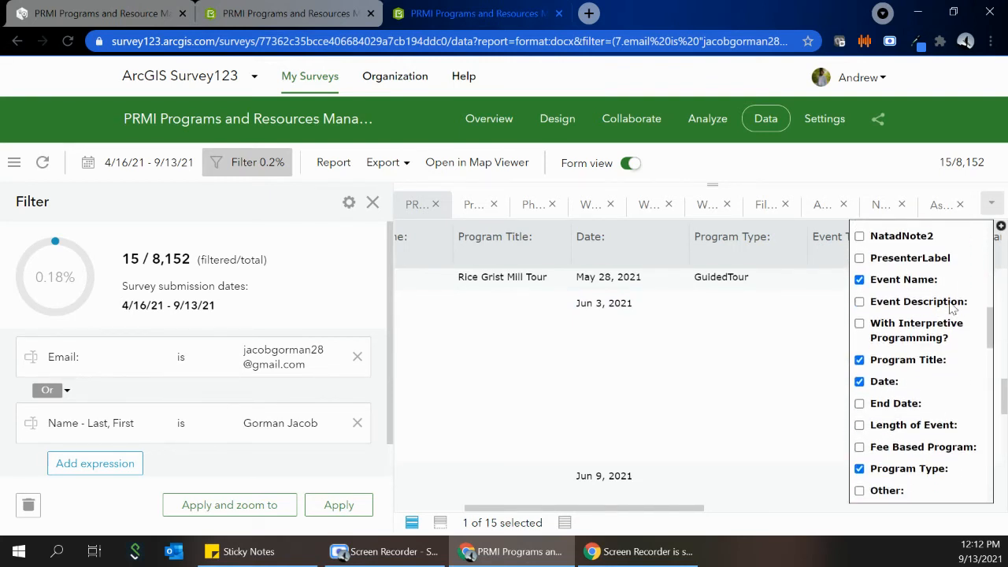
click(859, 281)
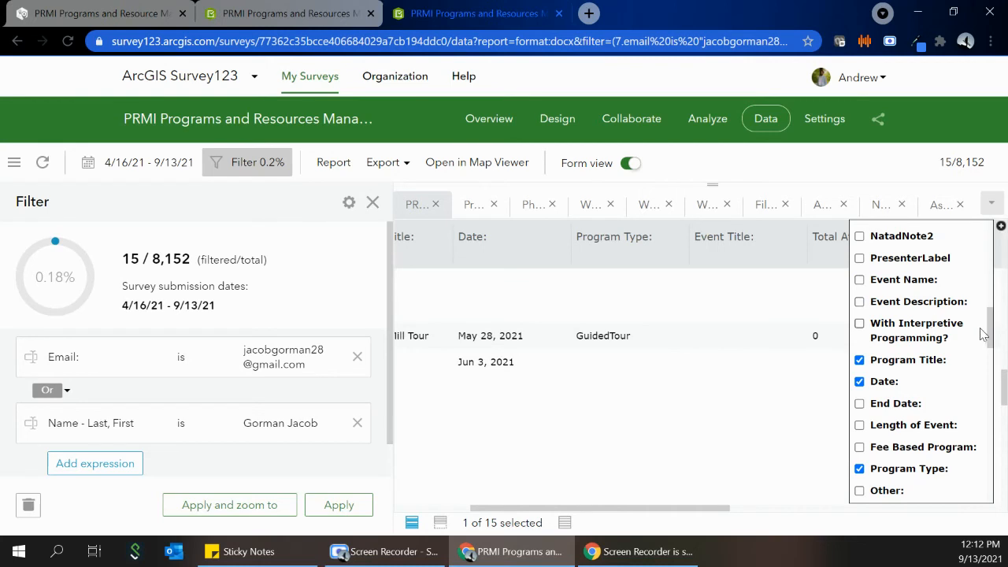
drag(991, 333, 990, 477)
click(865, 421)
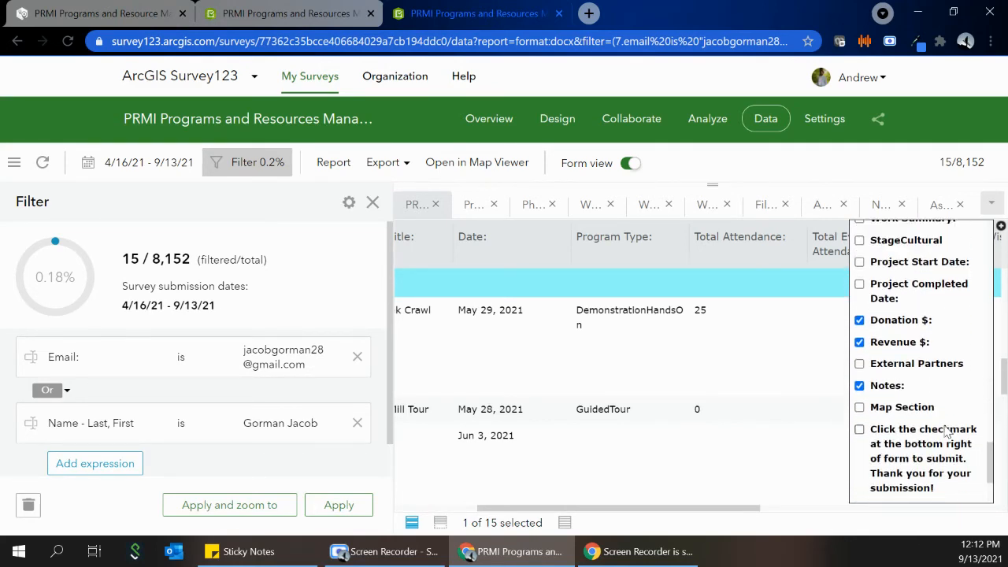
click(915, 170)
drag(653, 510, 540, 509)
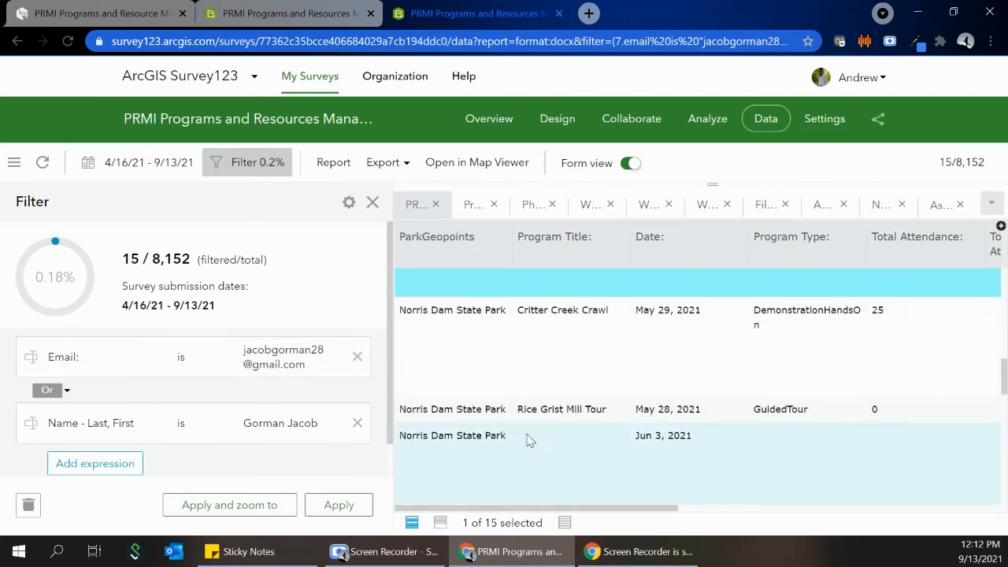
scroll(551, 431, down, 5)
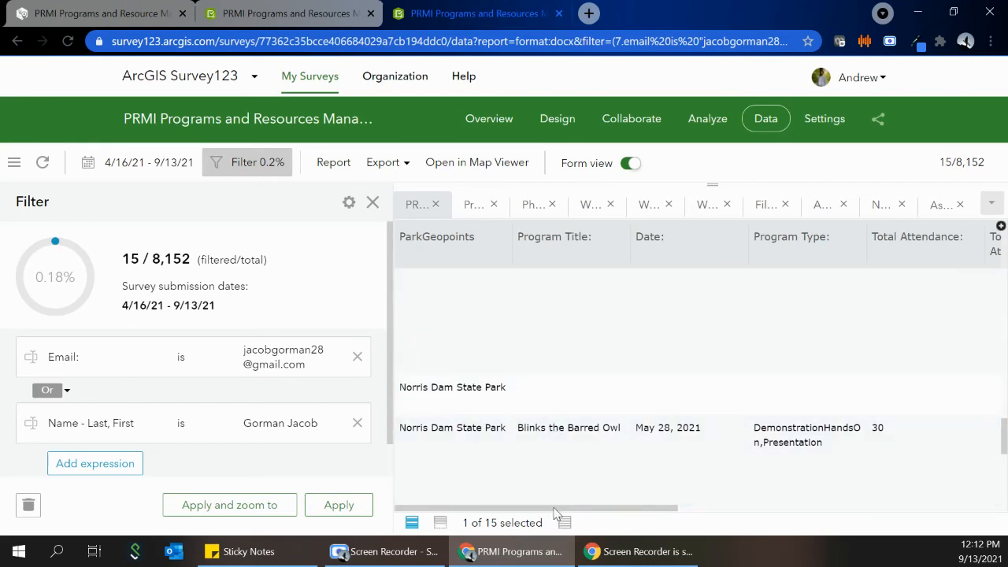
Export the filtered survey records in Excel format and dismiss the download notice.
drag(555, 510, 703, 512)
scroll(709, 492, up, 5)
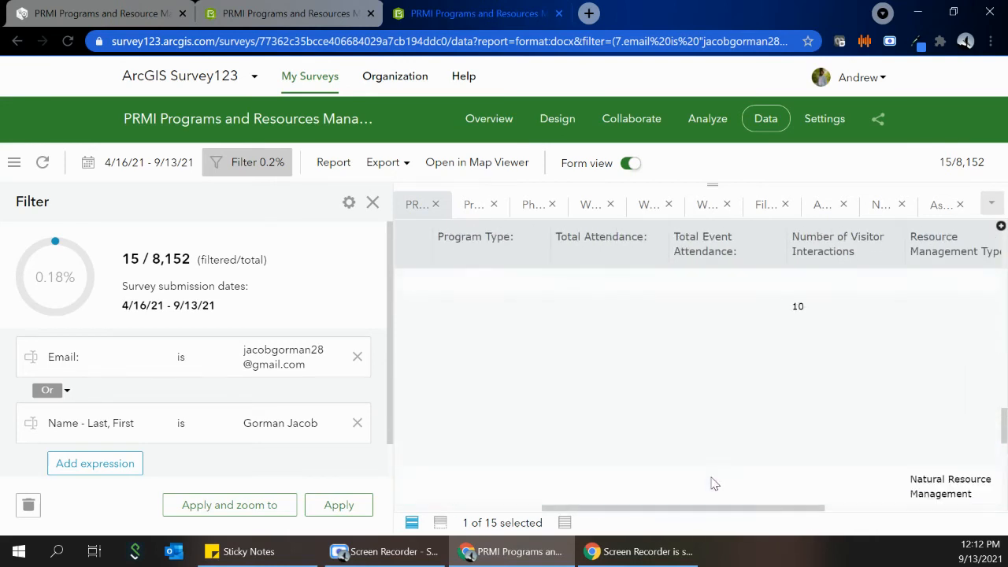
click(386, 162)
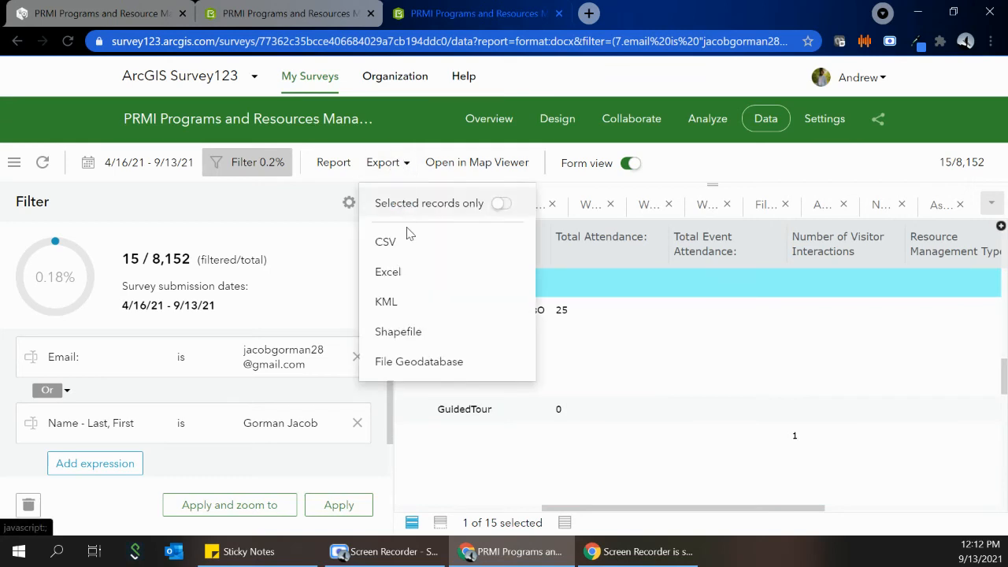
click(389, 272)
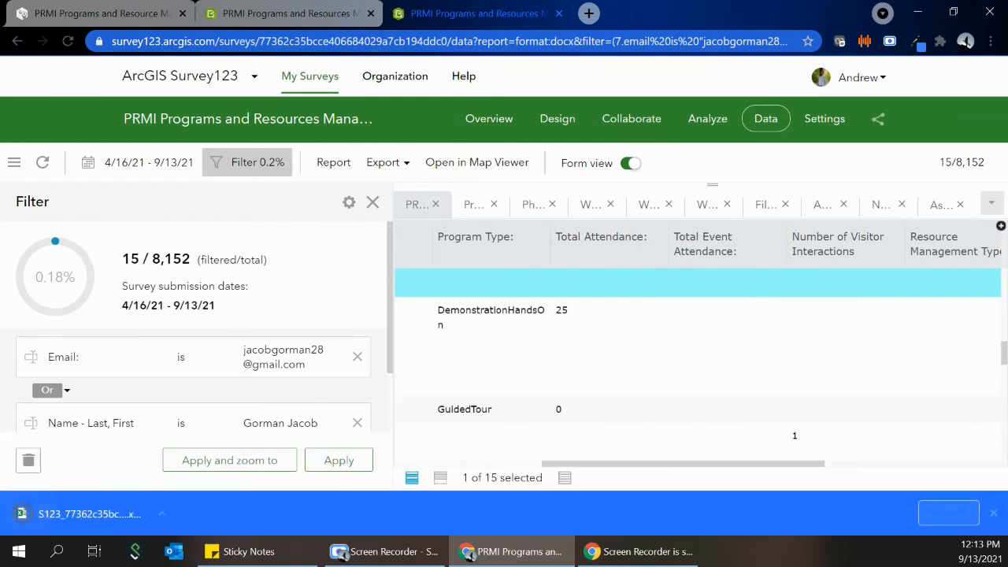
click(993, 514)
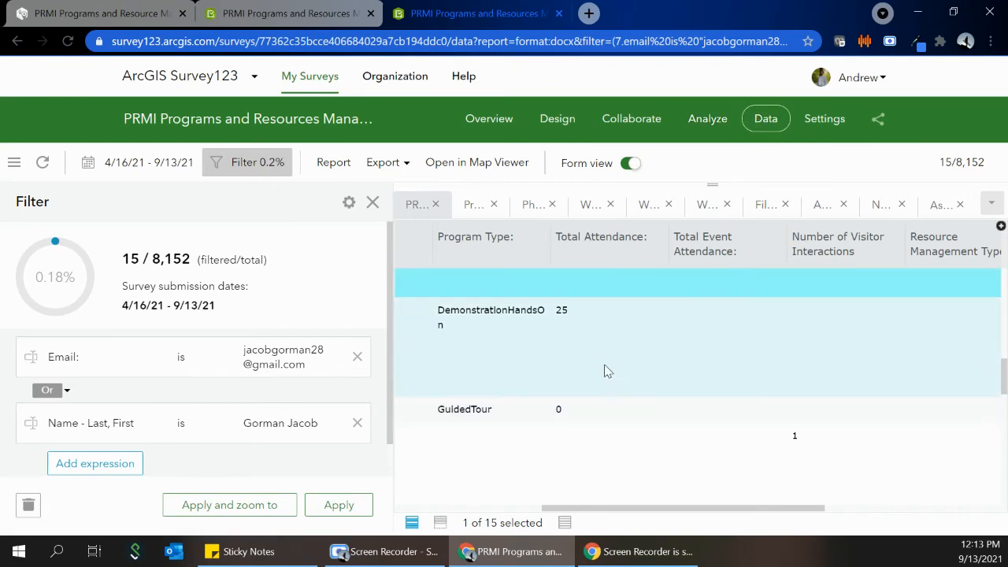
Review the program type and Total Attendance results on the survey's Analyze page and check its filter expression.
click(281, 15)
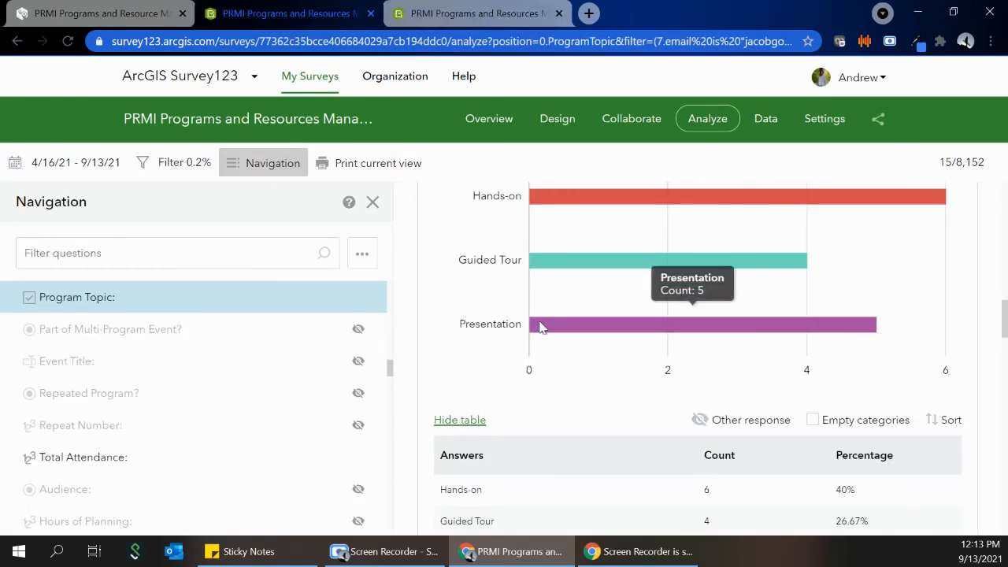
scroll(716, 418, down, 2)
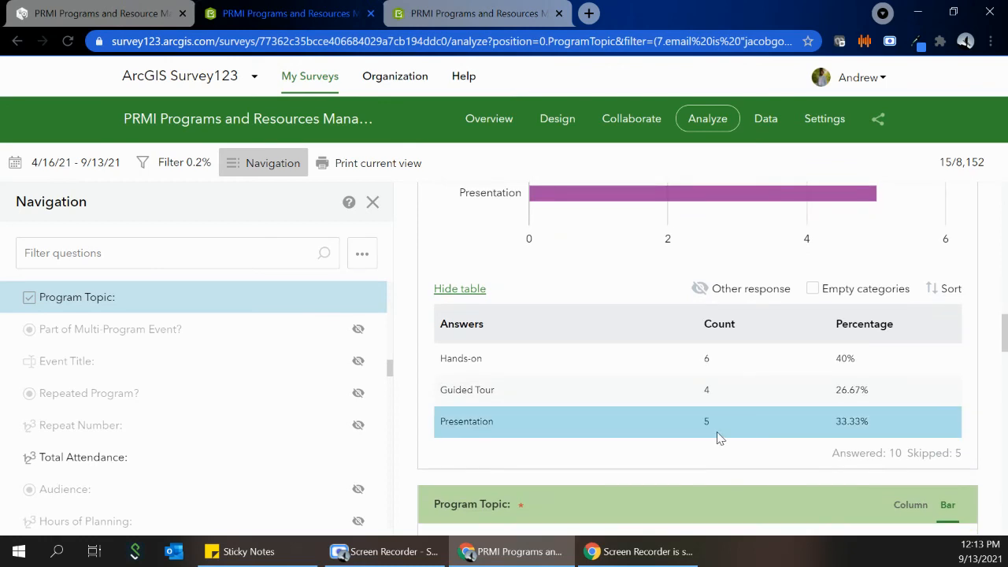
scroll(716, 439, down, 10)
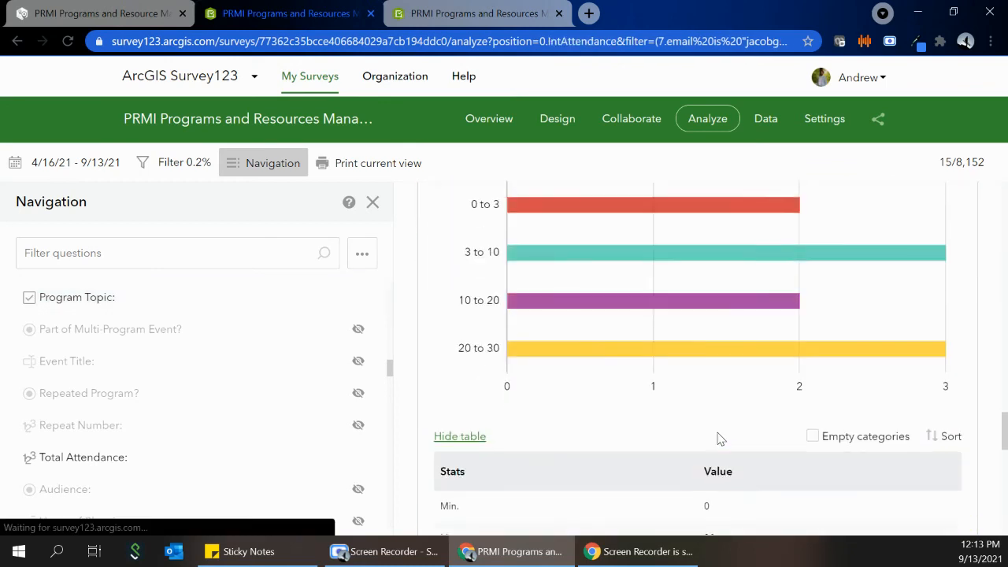
scroll(718, 439, down, 2)
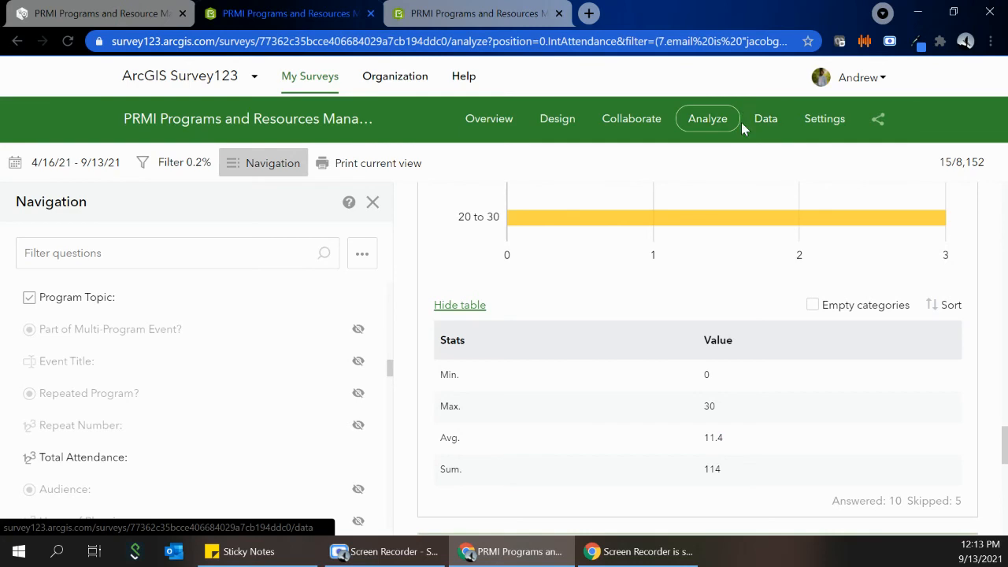
click(194, 167)
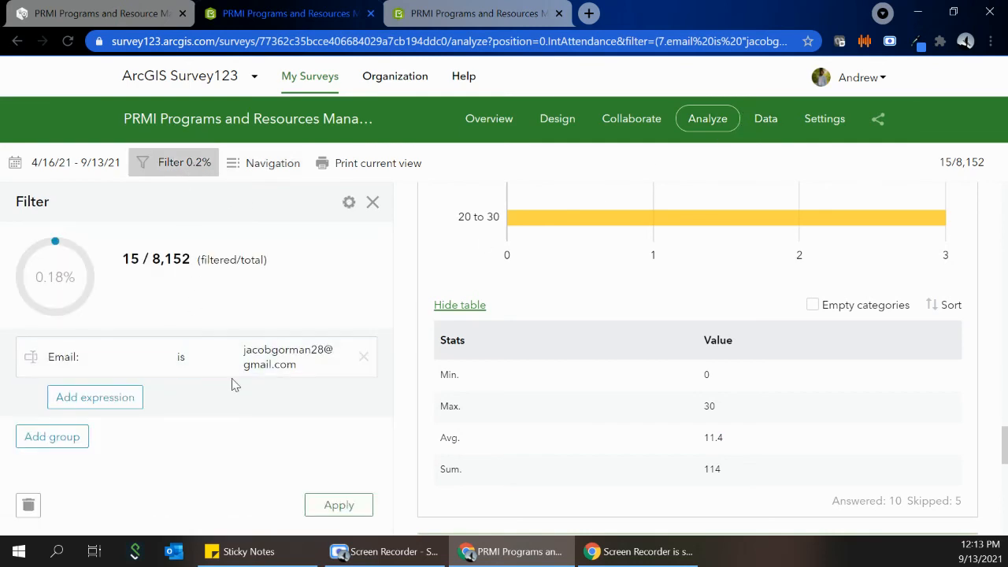
Return to the filtered data table and compare its columns with the related table of names and e-mails.
click(438, 19)
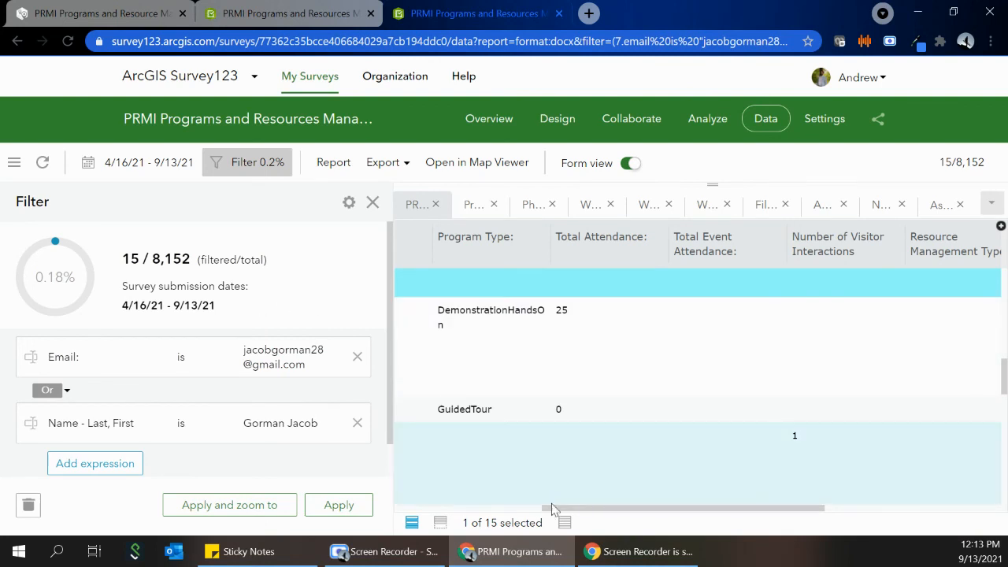
drag(551, 508, 404, 508)
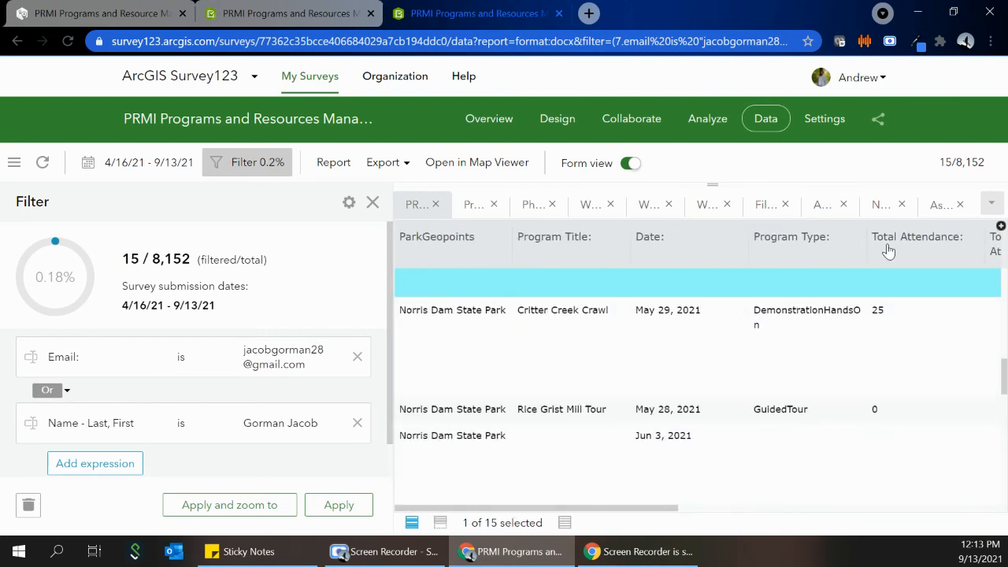
click(1001, 227)
click(1000, 227)
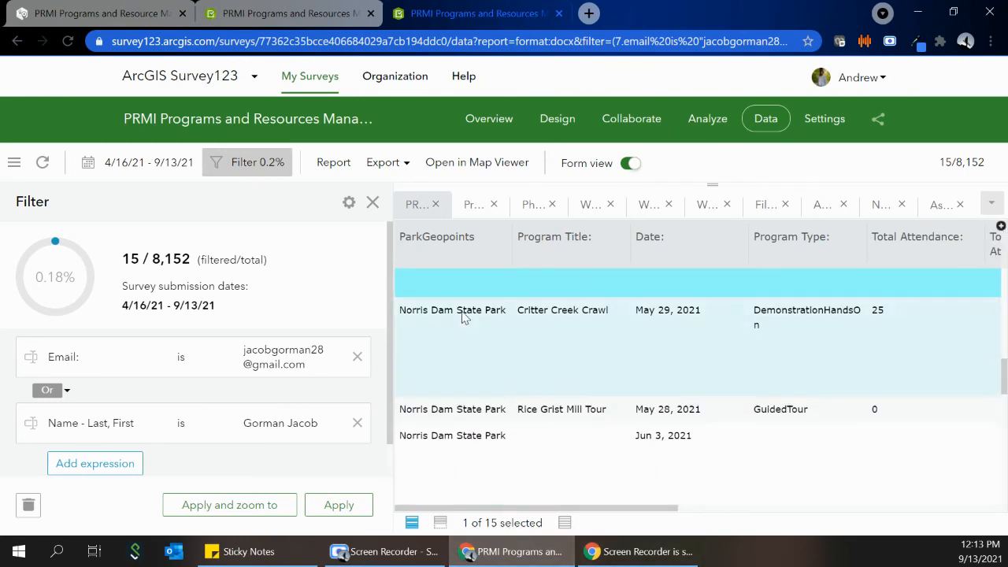
click(473, 210)
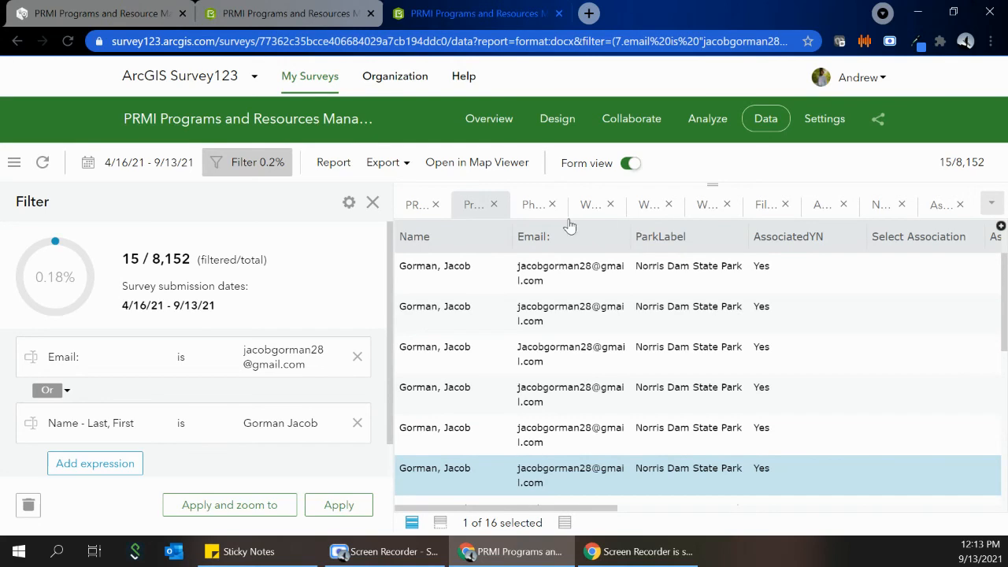
click(413, 207)
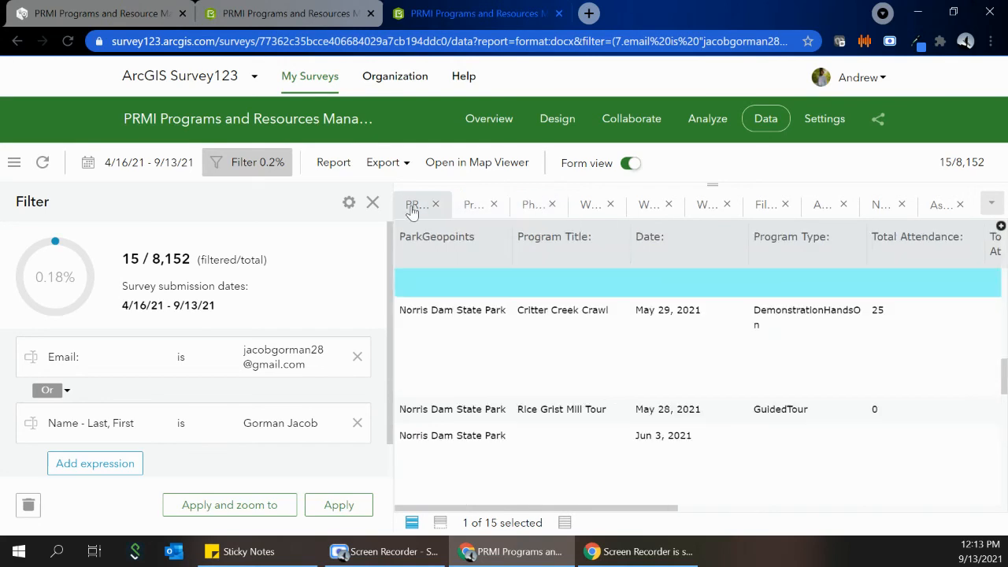
Examine the Critter Creek Crawl record's form down to its audience and donation answers and return to the PRMI hub page.
click(373, 203)
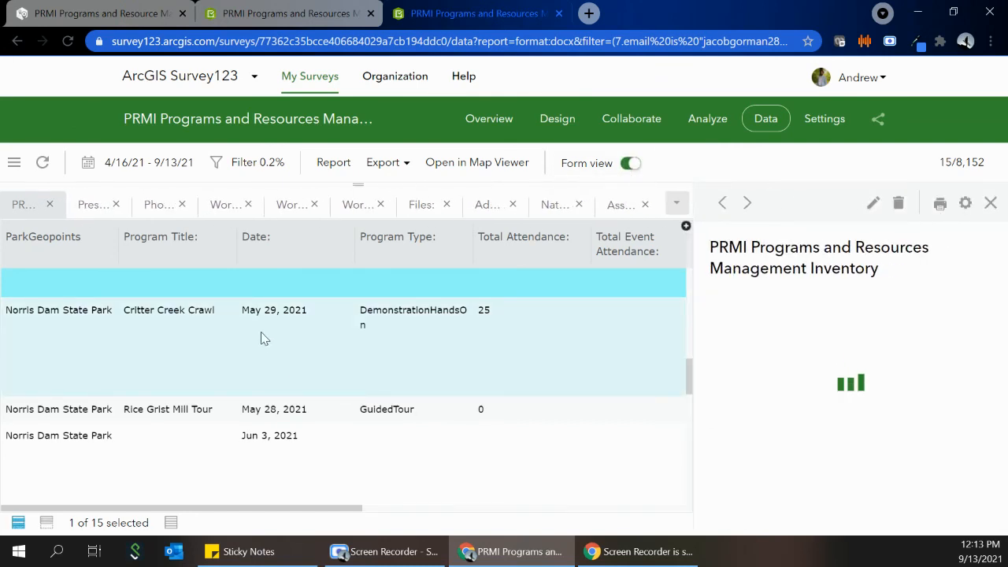
click(261, 331)
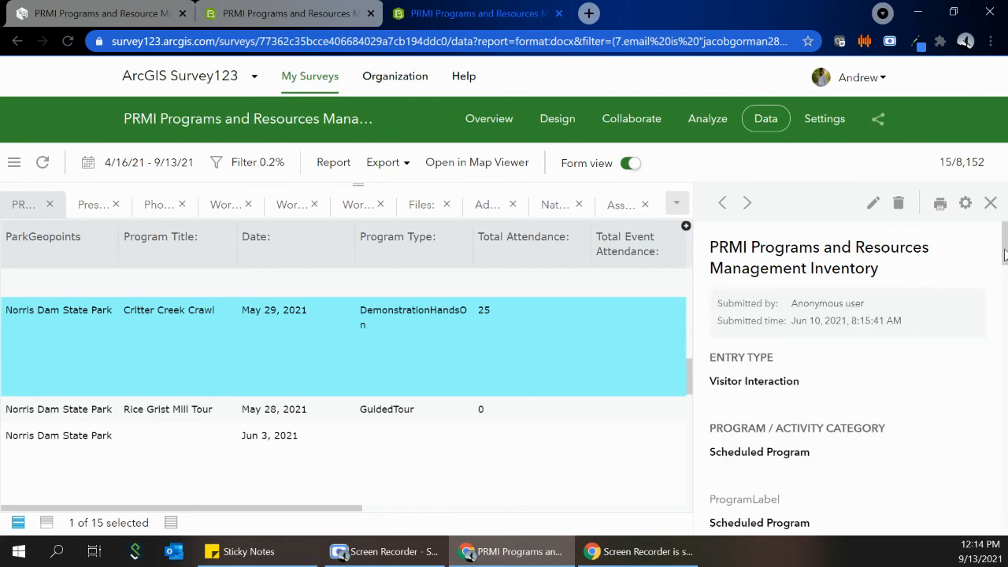
drag(1004, 253, 1004, 318)
drag(1003, 330, 1004, 433)
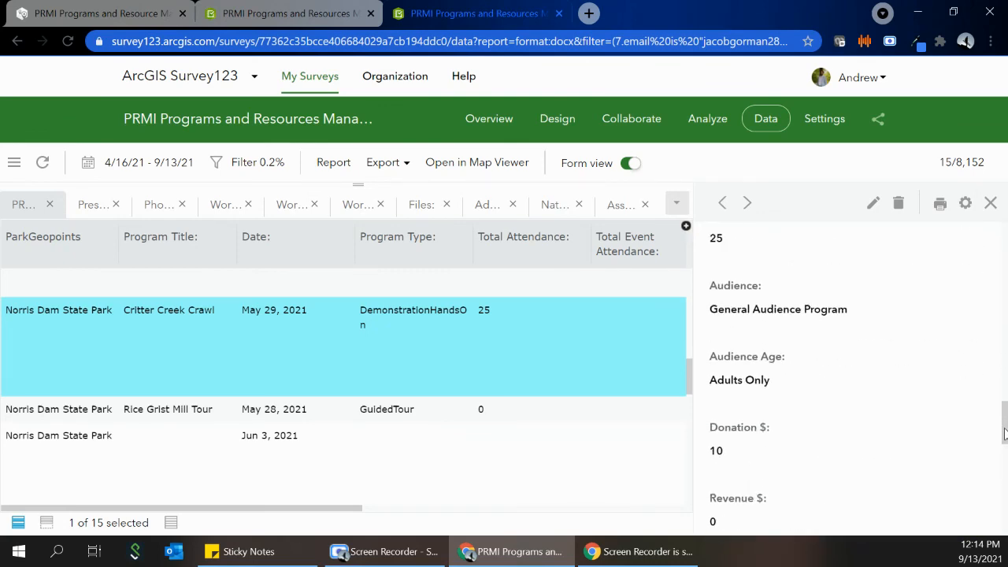
click(125, 6)
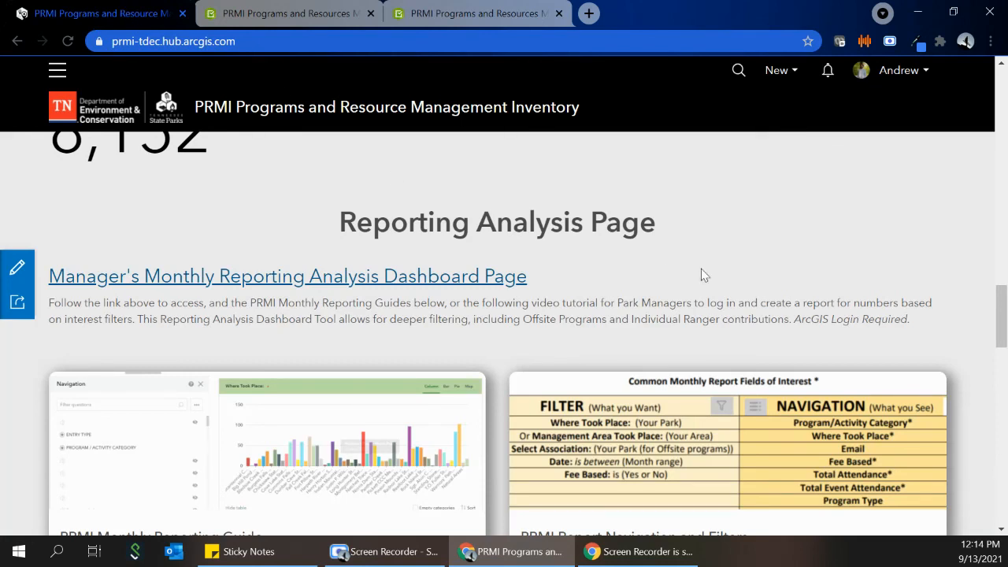